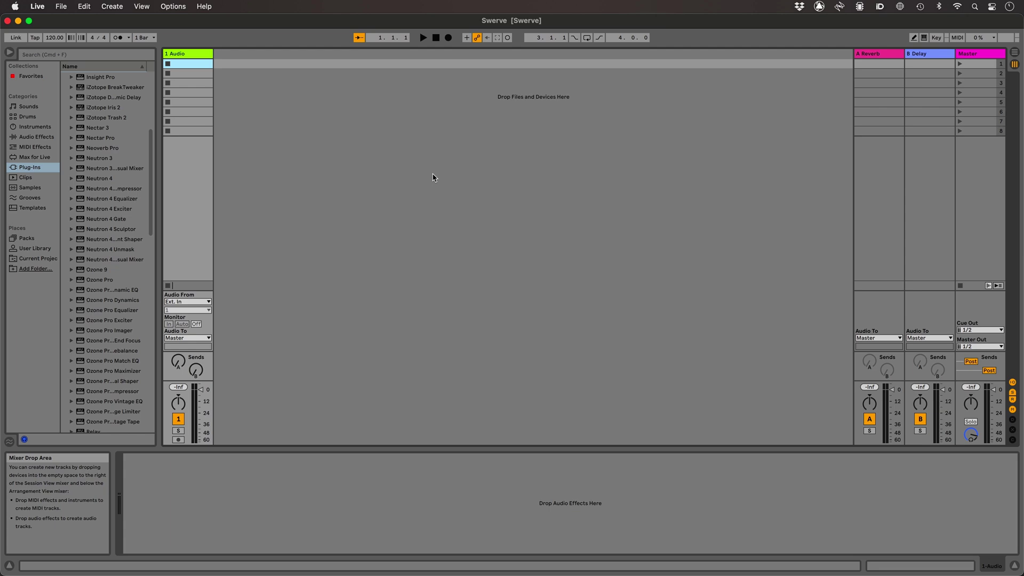
Step: In Arrangement View, place Swerve Mix.aif on track 1, zoom out, and enlarge the track
key("Tab")
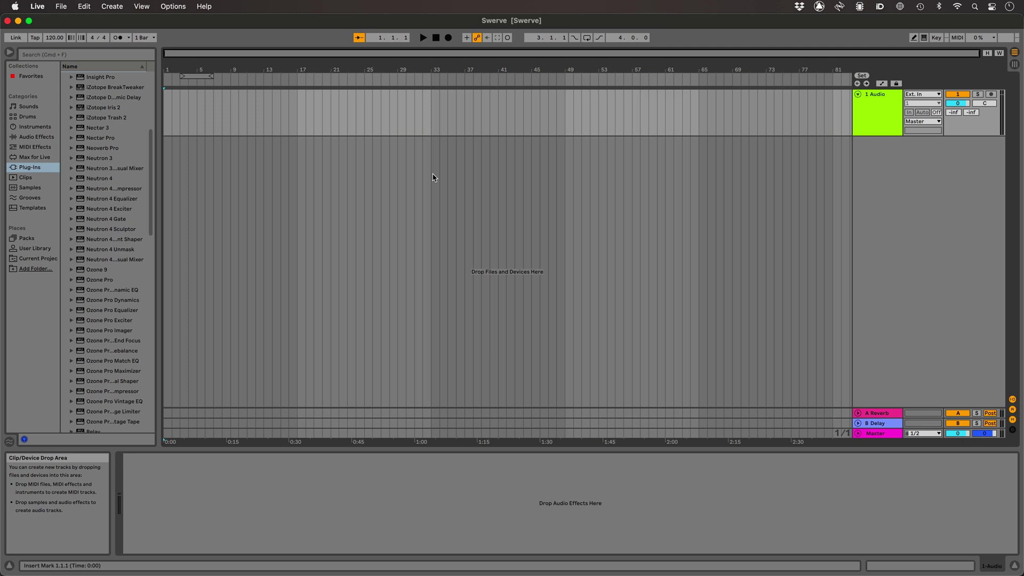
key("super+Tab")
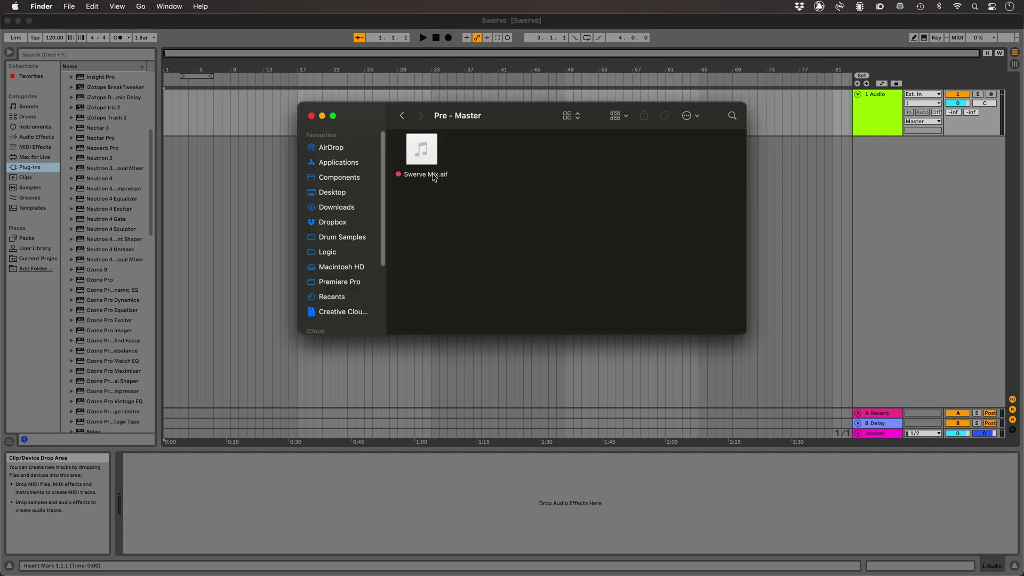
left_click_drag(424, 175, 164, 125)
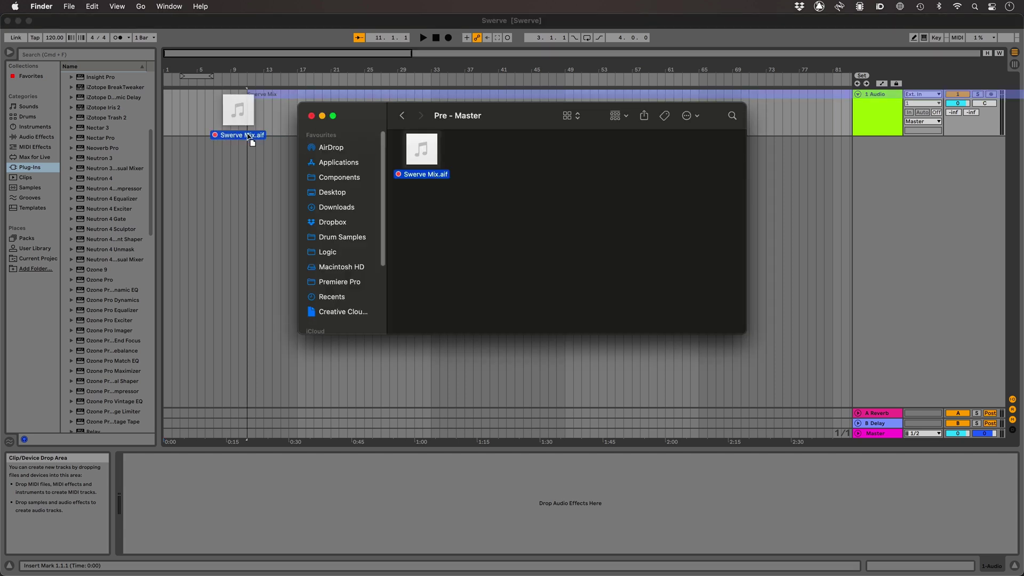
left_click(165, 125)
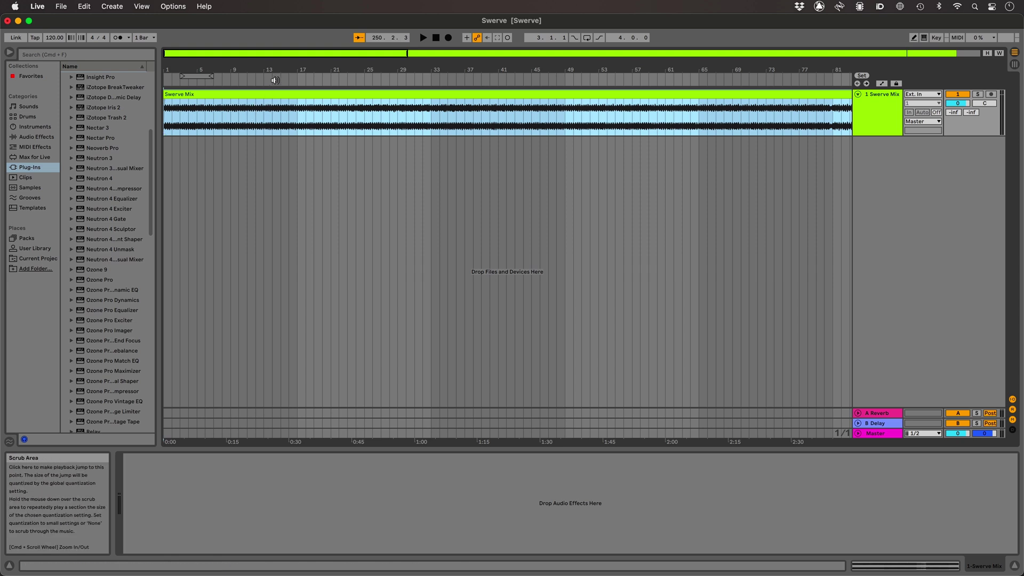
left_click_drag(276, 72, 180, 75)
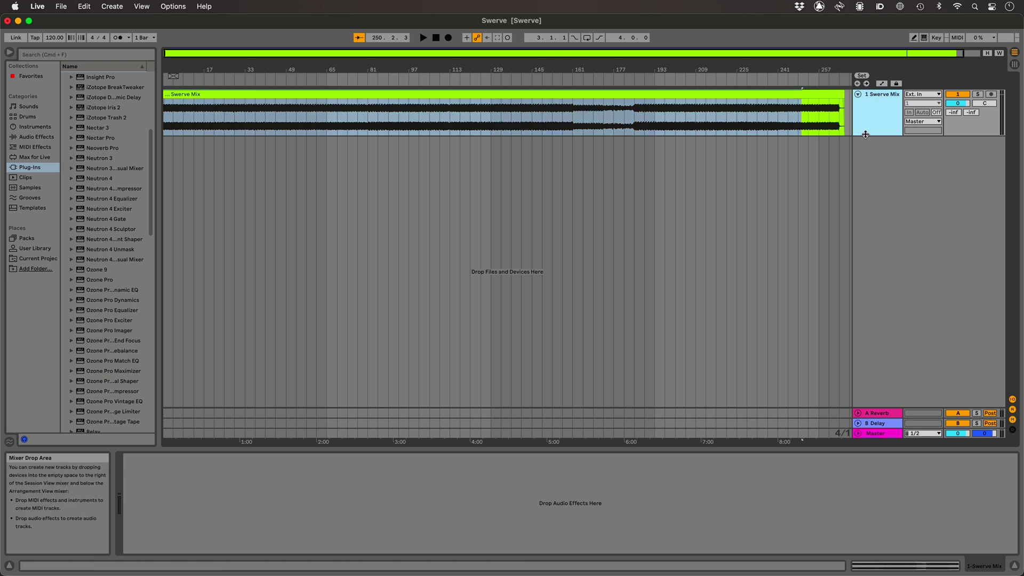
left_click_drag(867, 137, 886, 328)
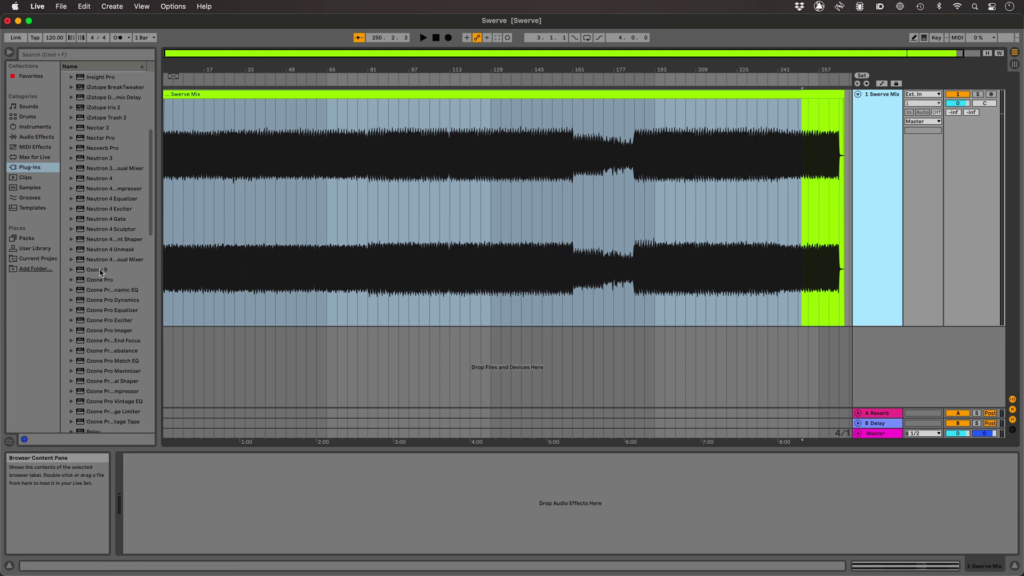
Step: Load Ozone 9 on the Swerve Mix track, hide the browser, play, and open Master Assistant
left_click_drag(101, 270, 192, 503)
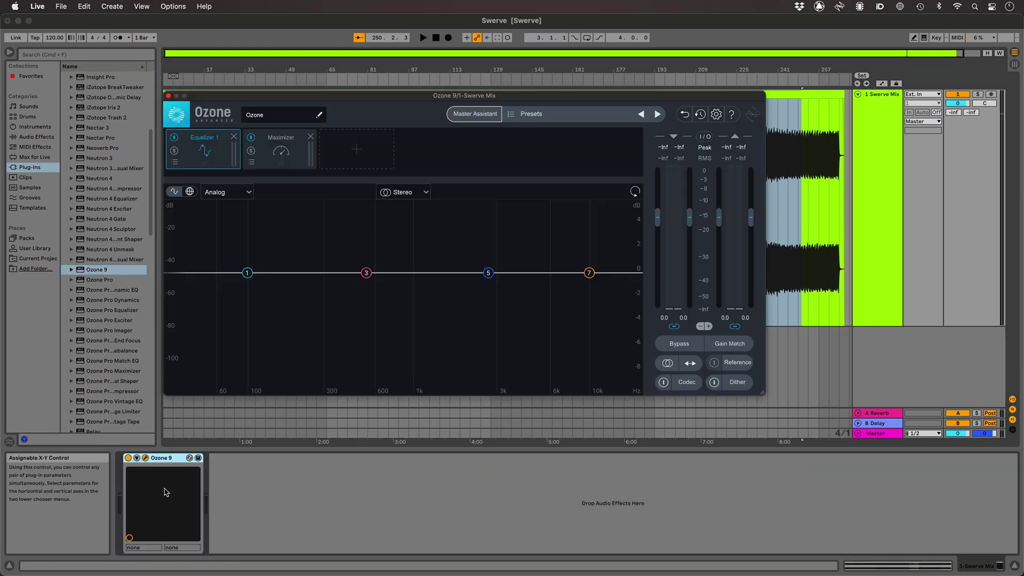
left_click(11, 54)
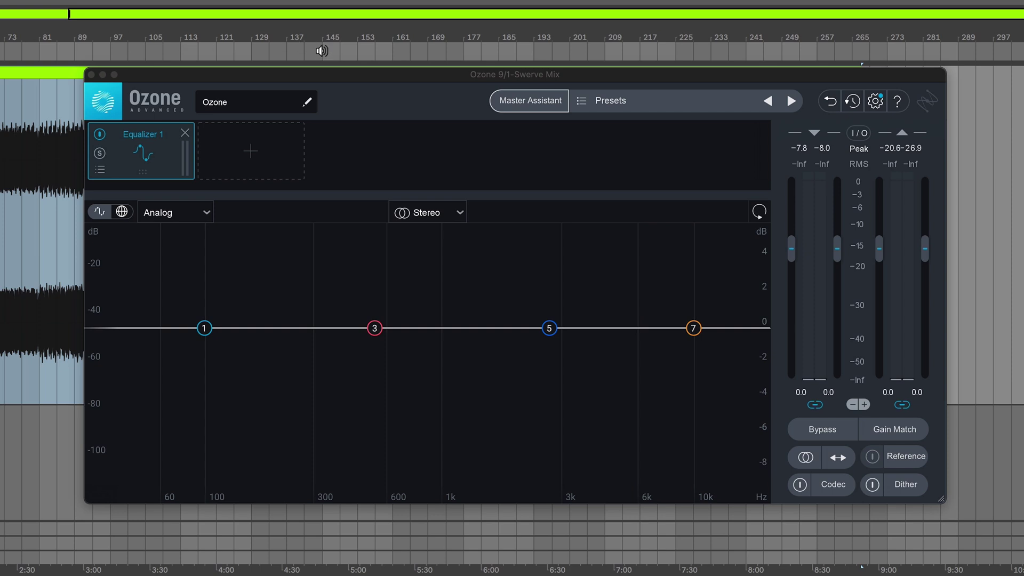
left_click(321, 52)
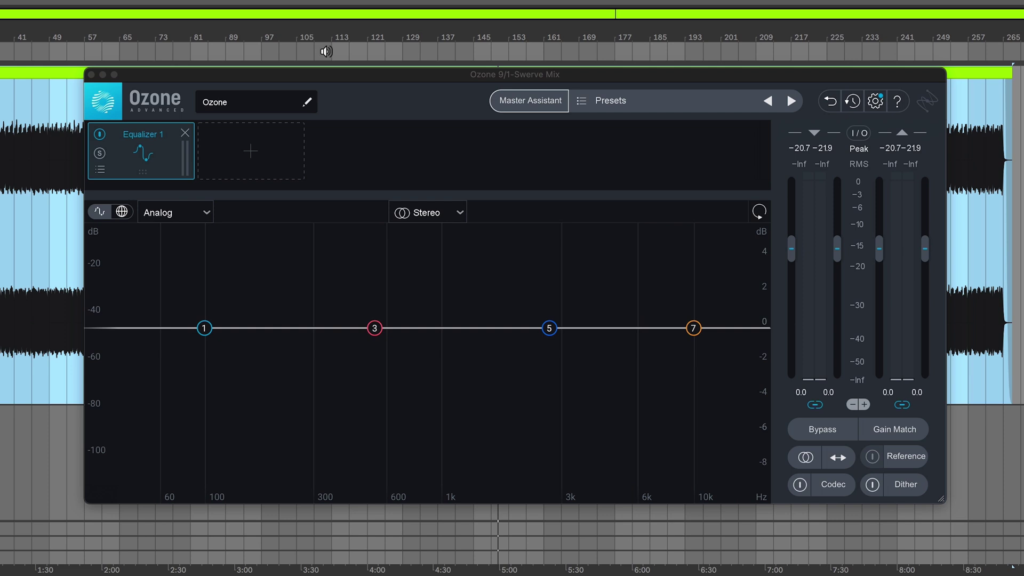
left_click(504, 107)
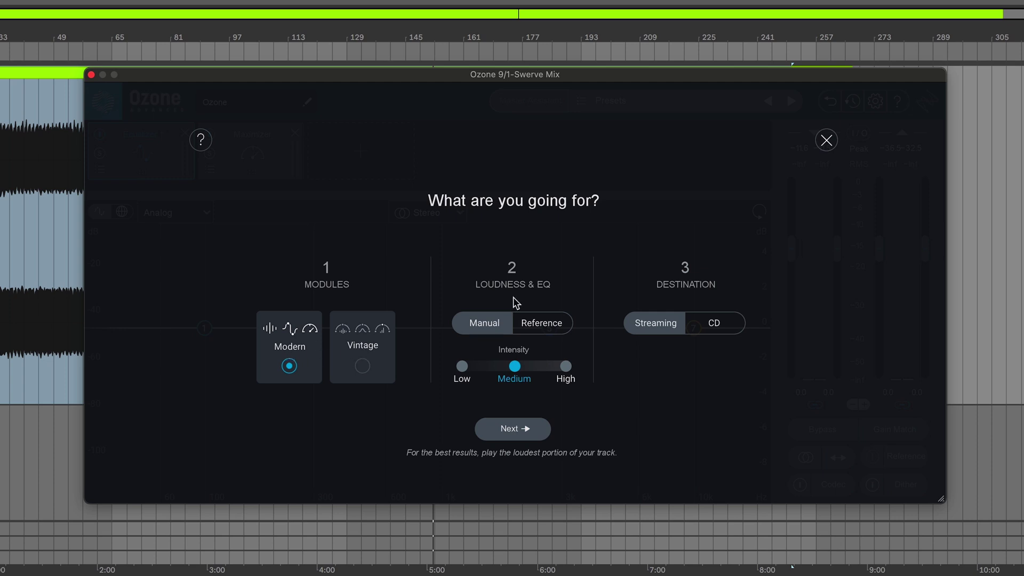
Step: Choose High intensity in Master Assistant and start playback for it to analyse
left_click(565, 367)
left_click(526, 431)
left_click(409, 55)
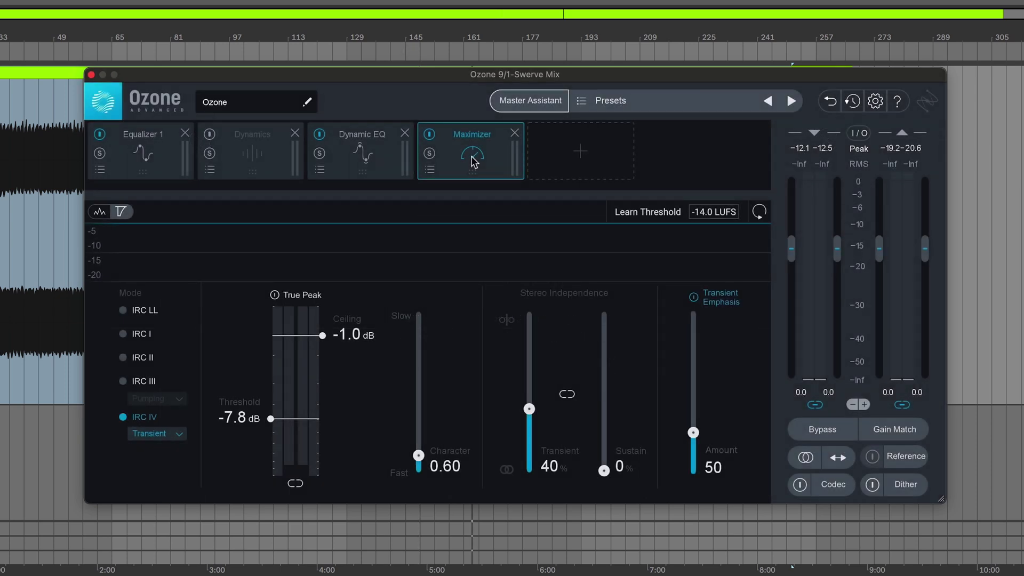
Step: Review the Equalizer 1, Dynamics, Dynamic EQ and Maximizer settings, then enable Gain Match
left_click(160, 163)
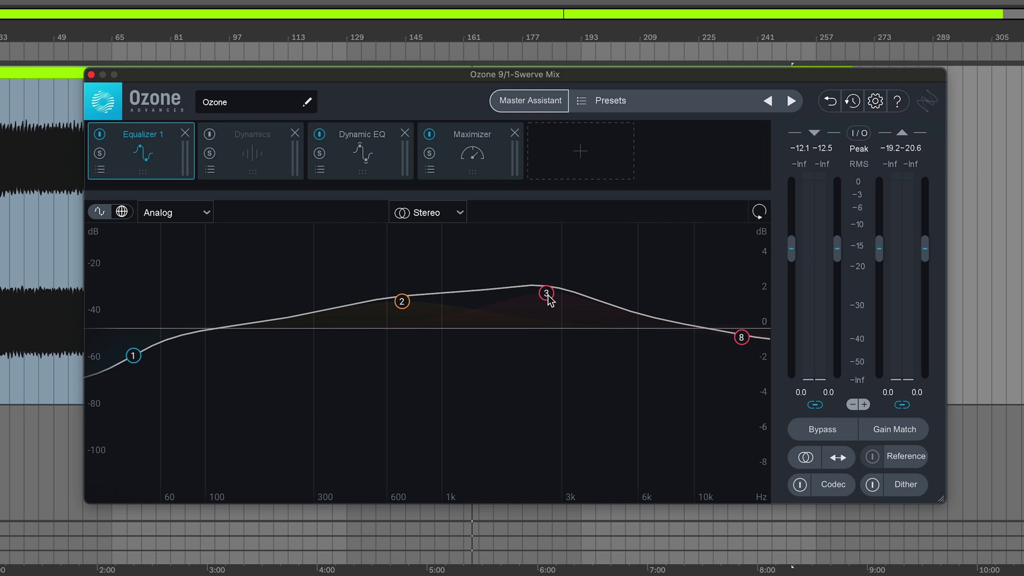
left_click(262, 151)
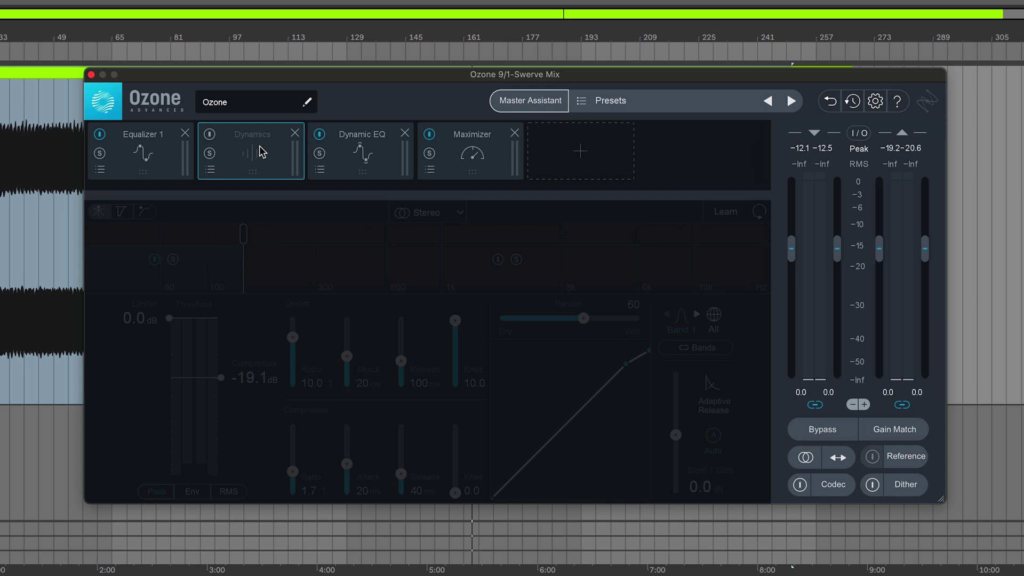
left_click(343, 163)
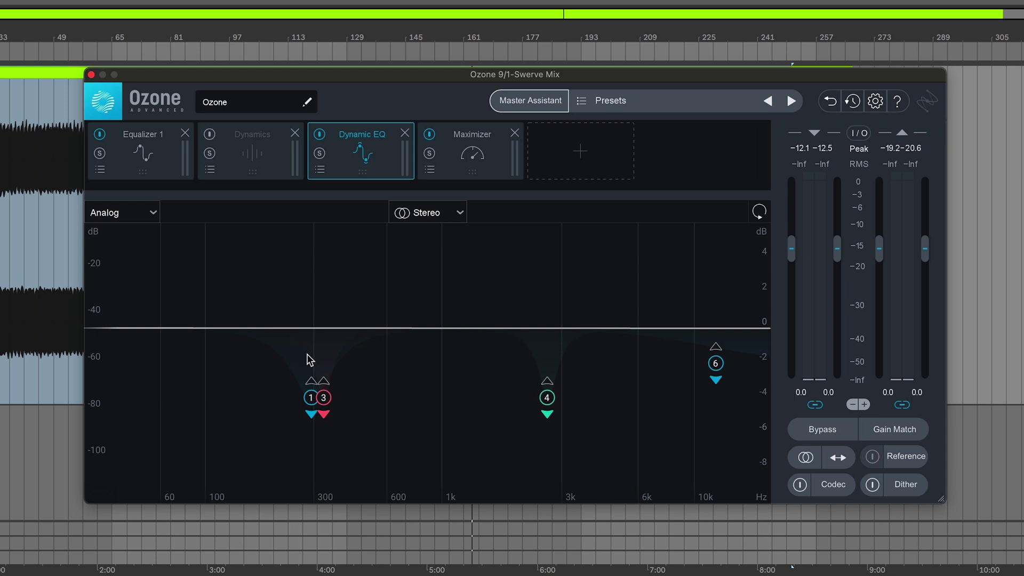
left_click(476, 160)
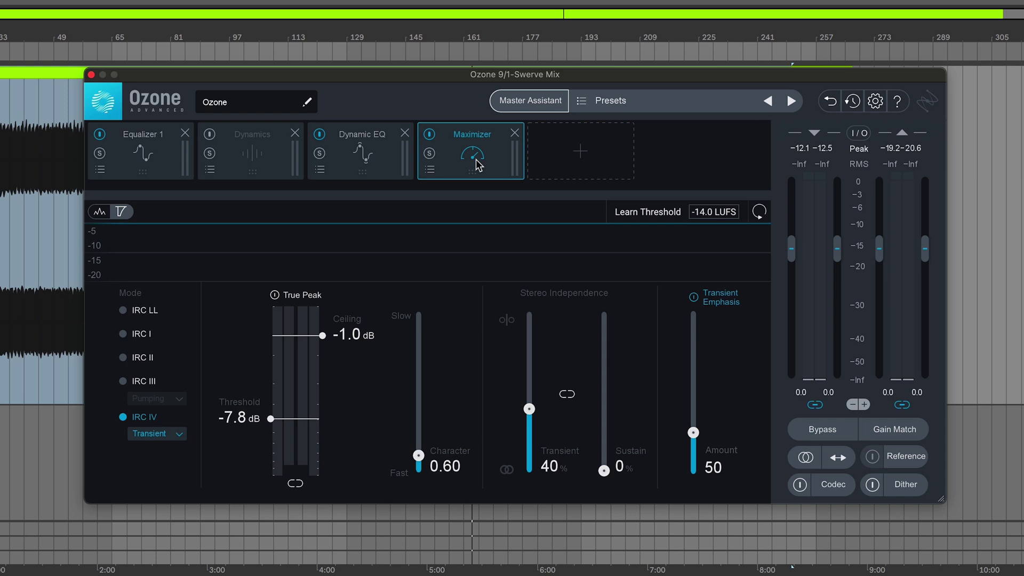
left_click(894, 429)
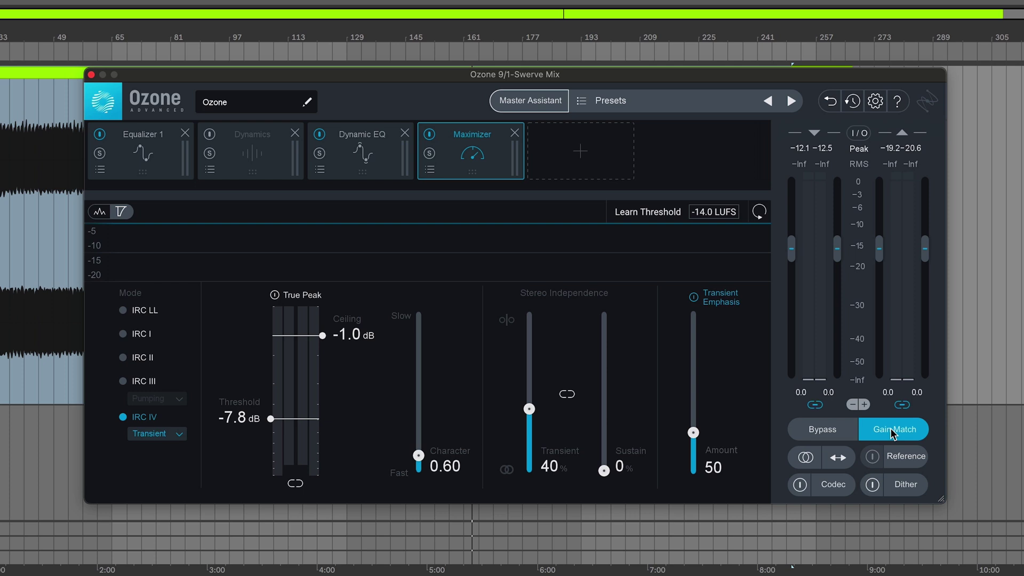
Step: Toggle Bypass repeatedly during playback to compare mastered and original mix, then stop
left_click(831, 432)
key("space")
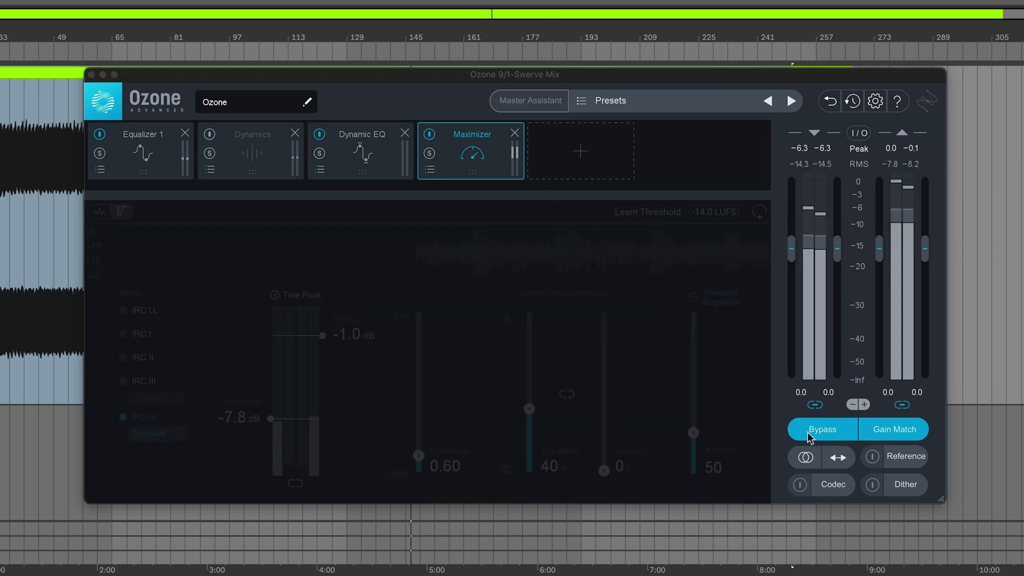
left_click(808, 432)
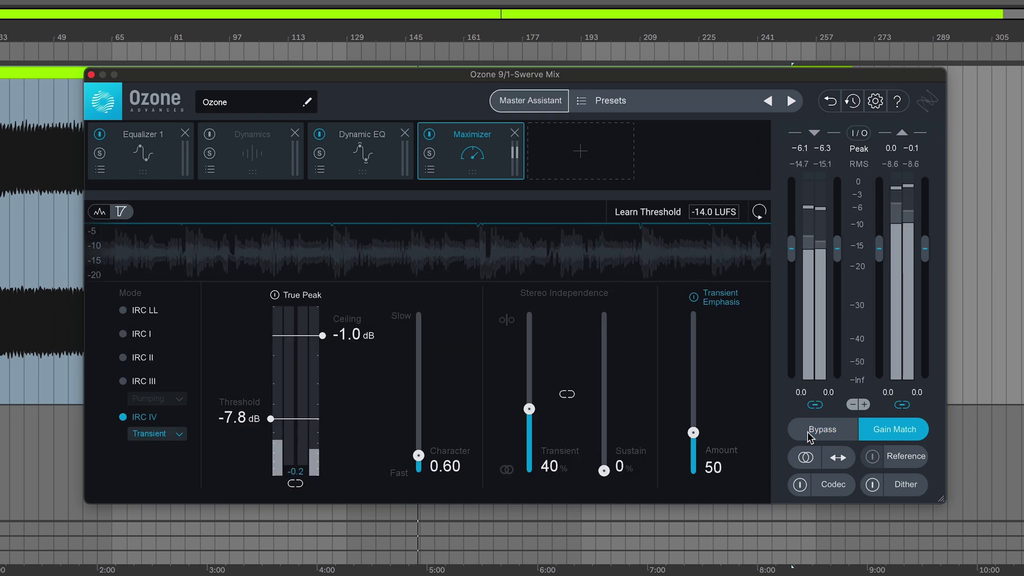
left_click(808, 431)
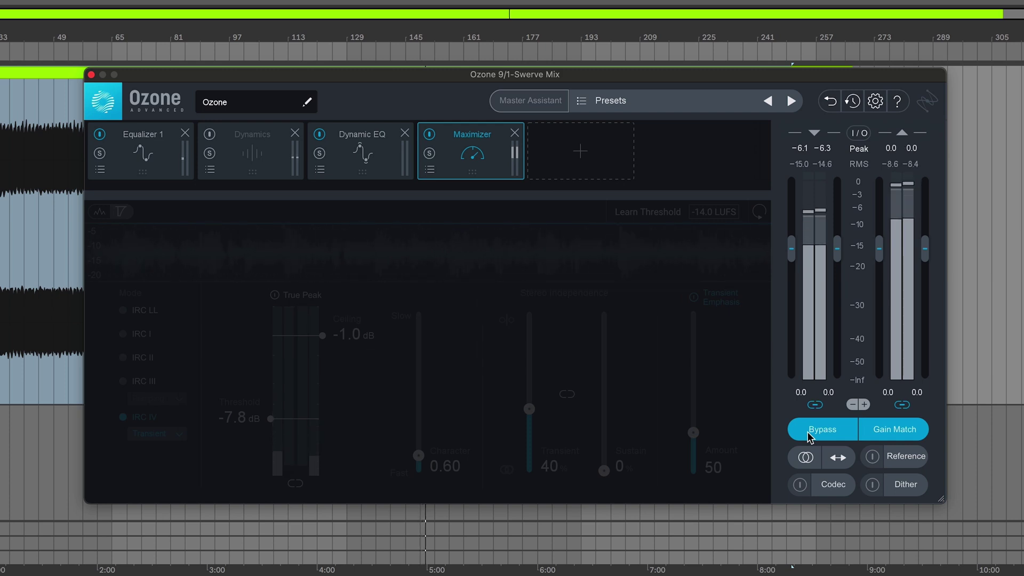
left_click(808, 431)
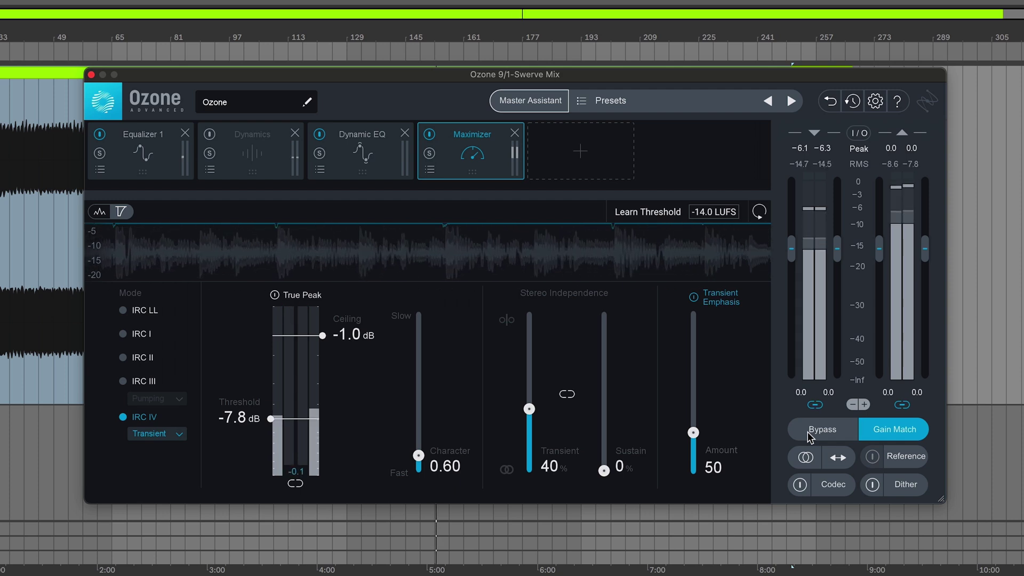
key("space")
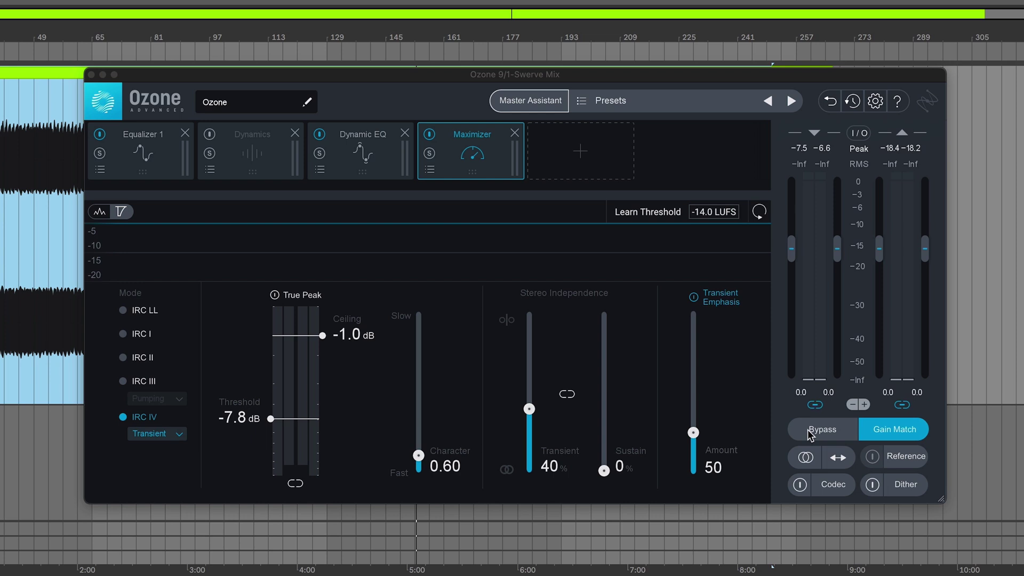
left_click(810, 433)
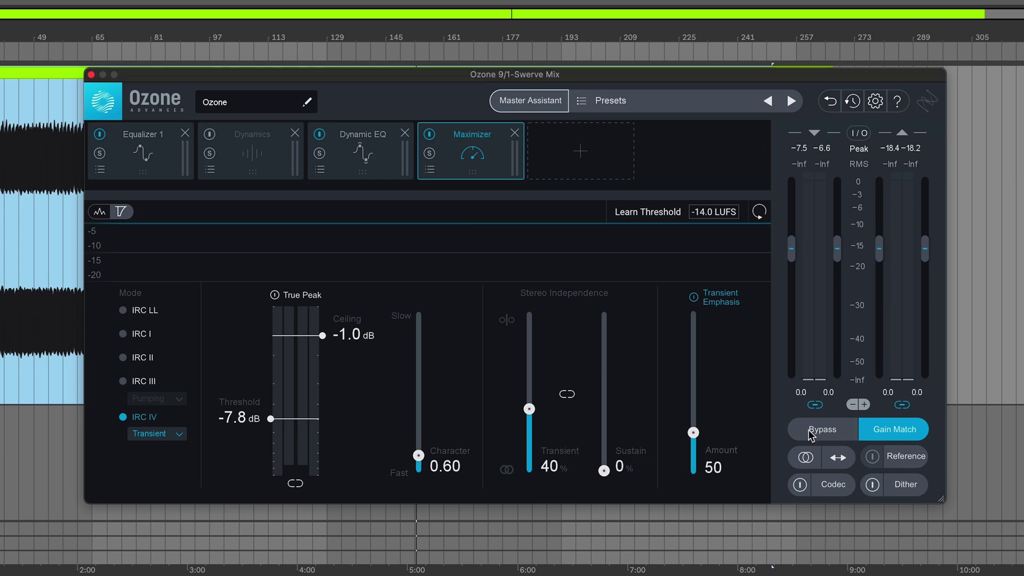
left_click(579, 150)
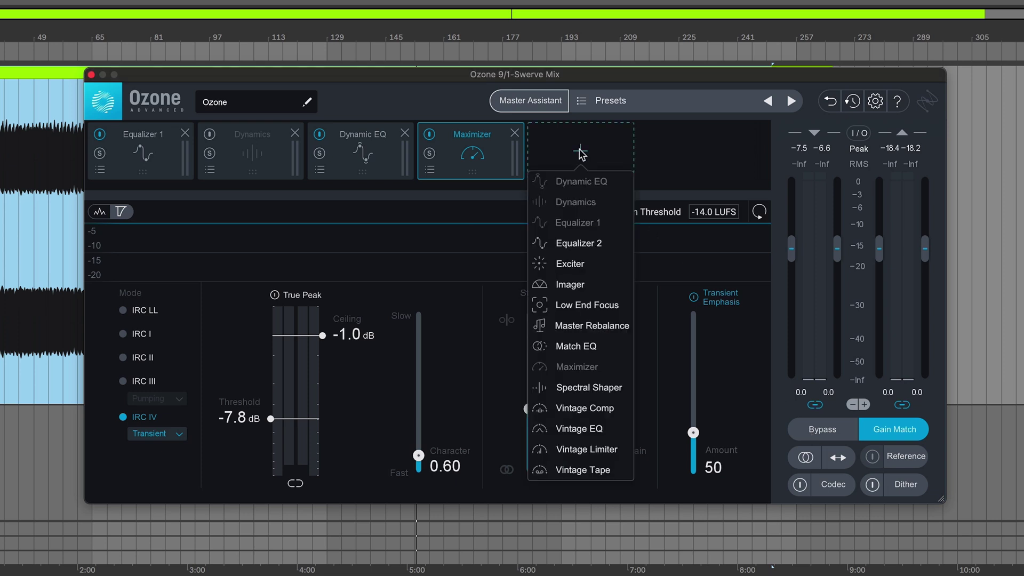
left_click(574, 290)
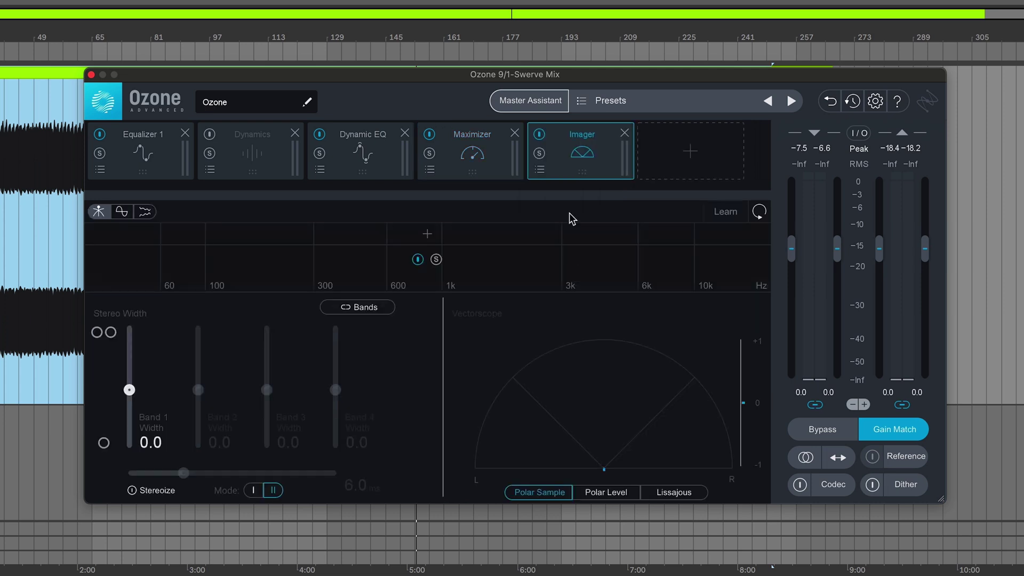
left_click_drag(574, 163, 485, 168)
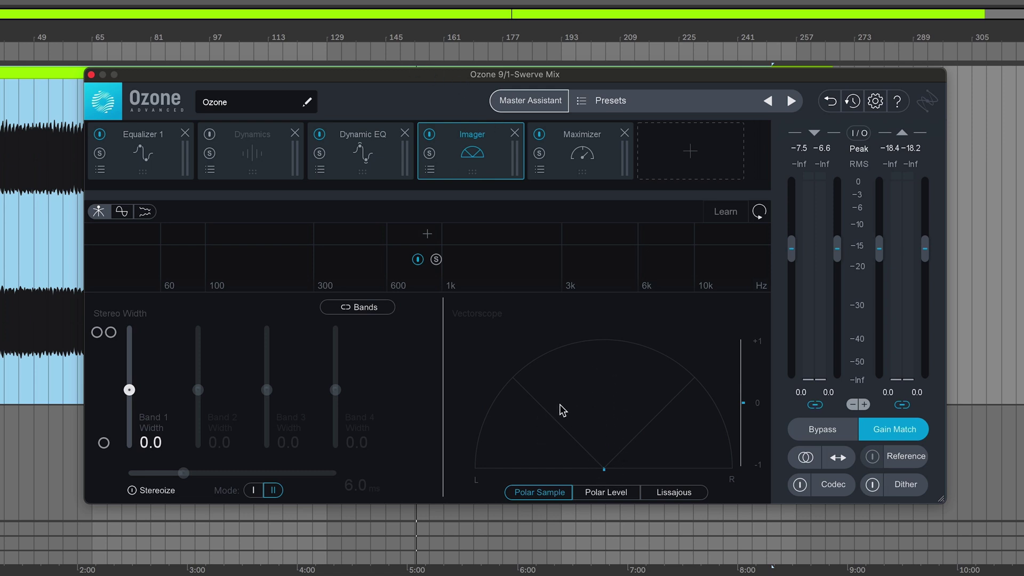
left_click(392, 50)
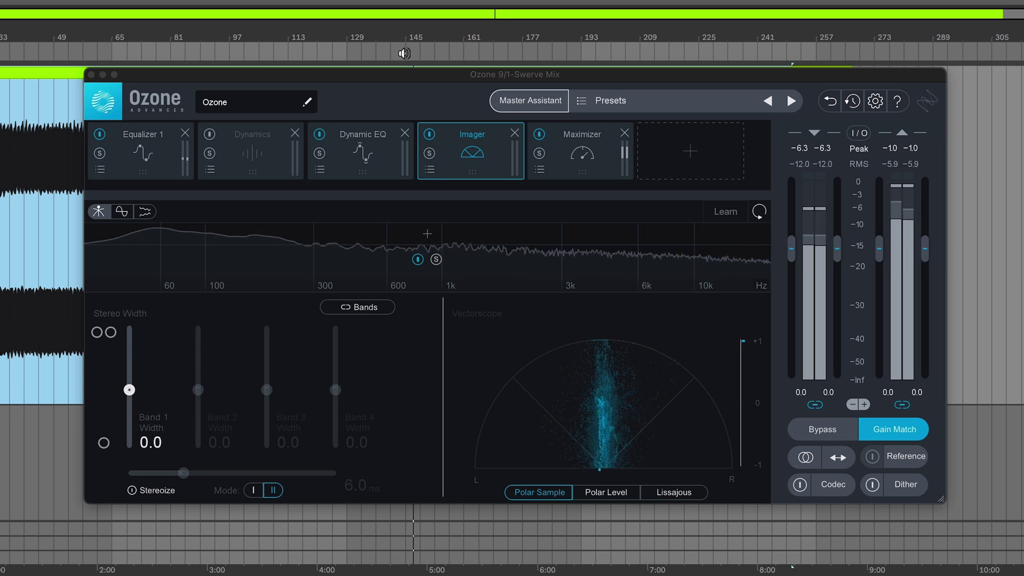
key("space")
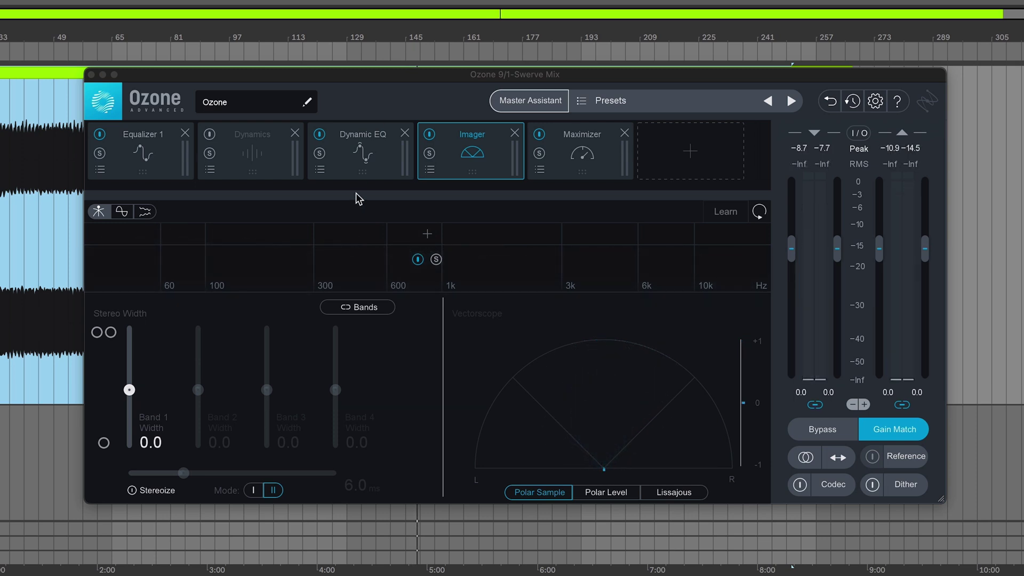
Step: Split the Imager into two bands, raise the crossover, and set Band 2 Width to 92.4
left_click(398, 237)
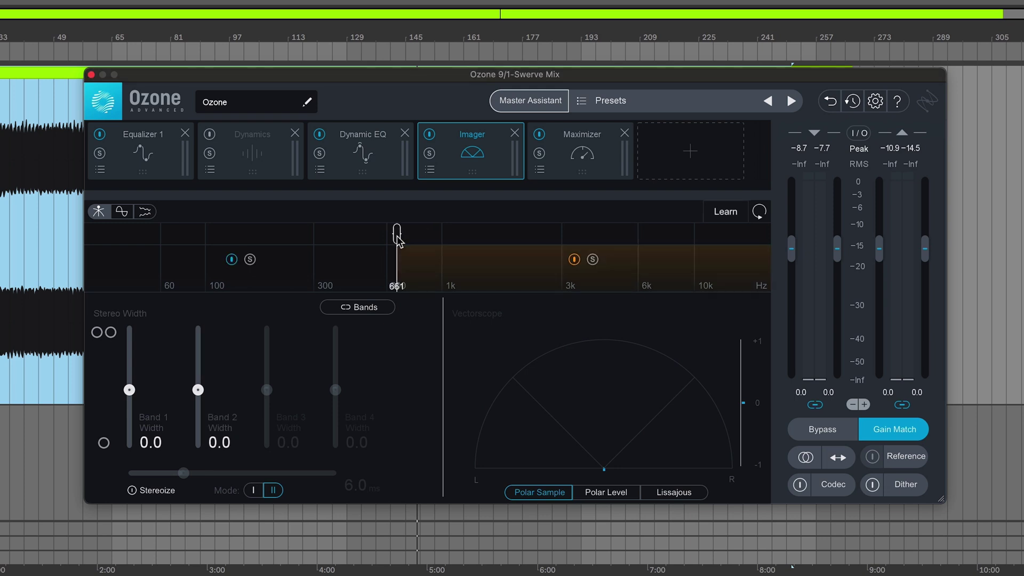
left_click_drag(398, 238, 421, 238)
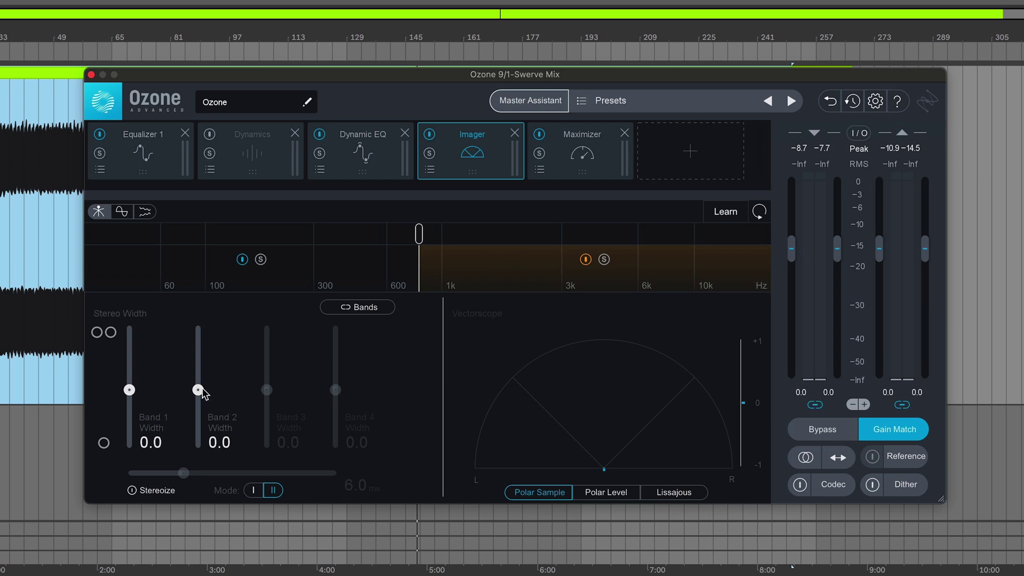
left_click_drag(198, 390, 208, 338)
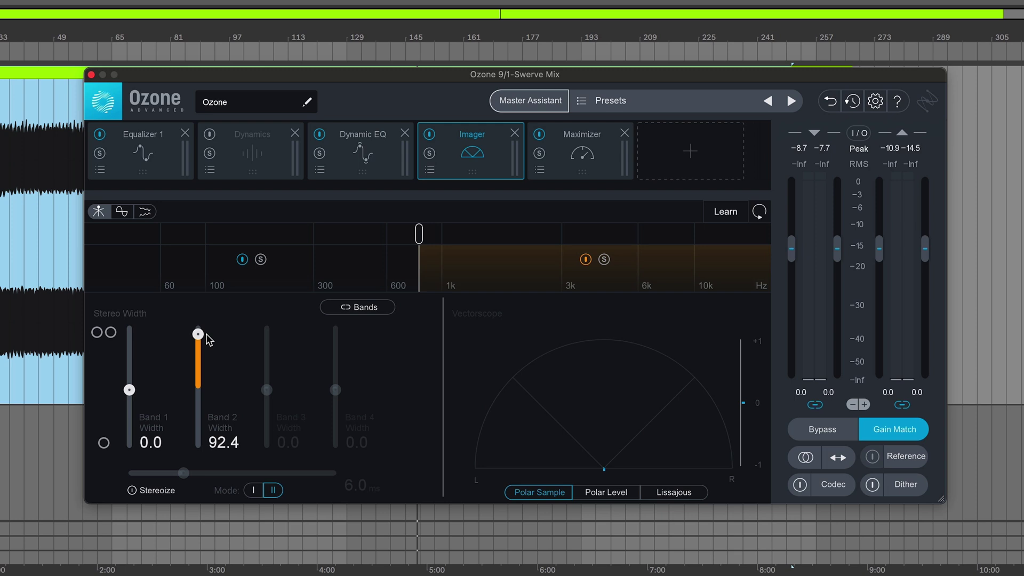
Step: Compare the mix with the Imager bypassed and re-enabled during playback, then stop
left_click(429, 135)
left_click(406, 54)
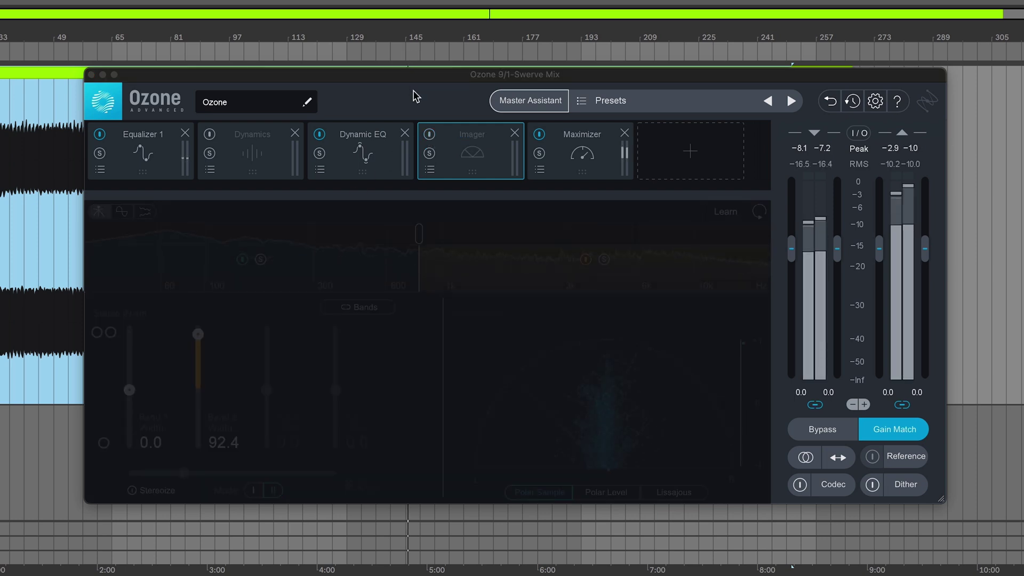
left_click(430, 135)
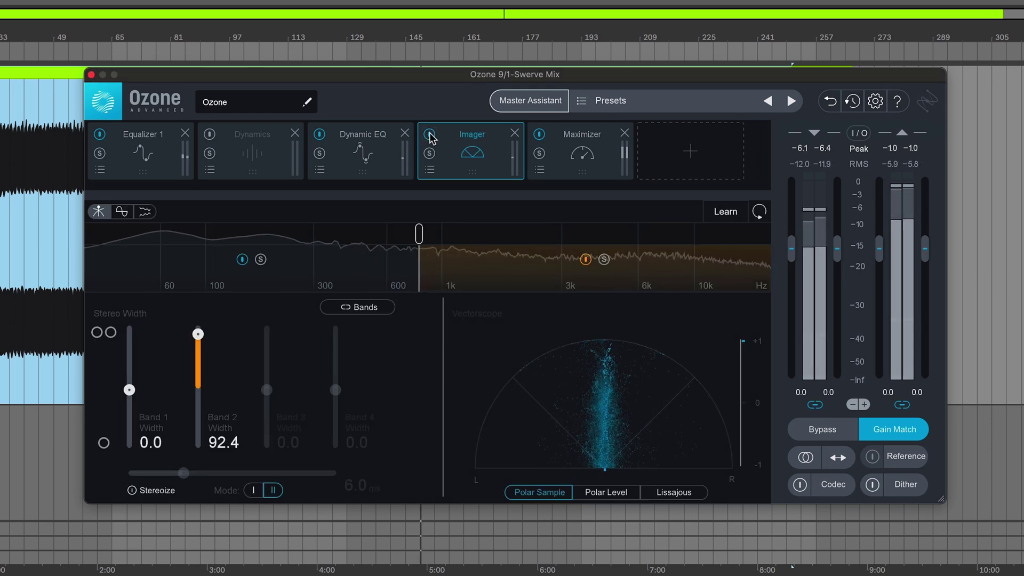
key("space")
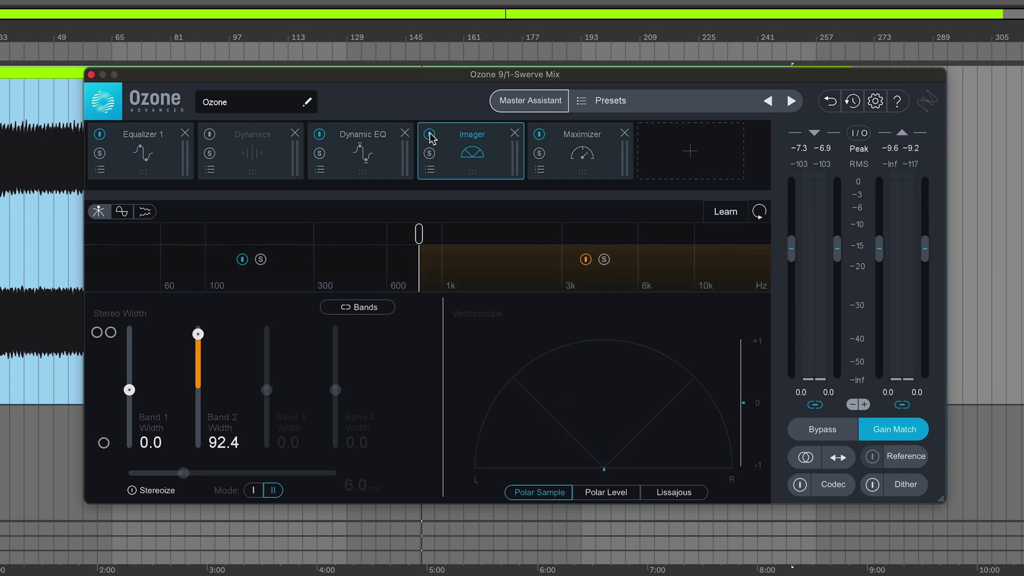
left_click(686, 151)
Step: Add an Exciter before the Maximizer, set to Mid/Side processing on the Side channel
left_click(680, 265)
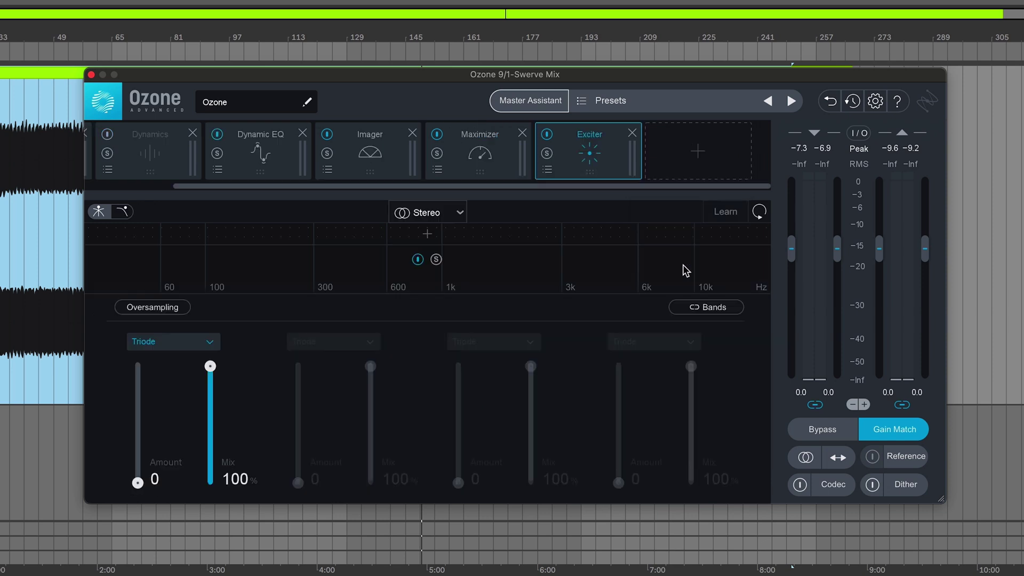
left_click_drag(589, 157, 483, 160)
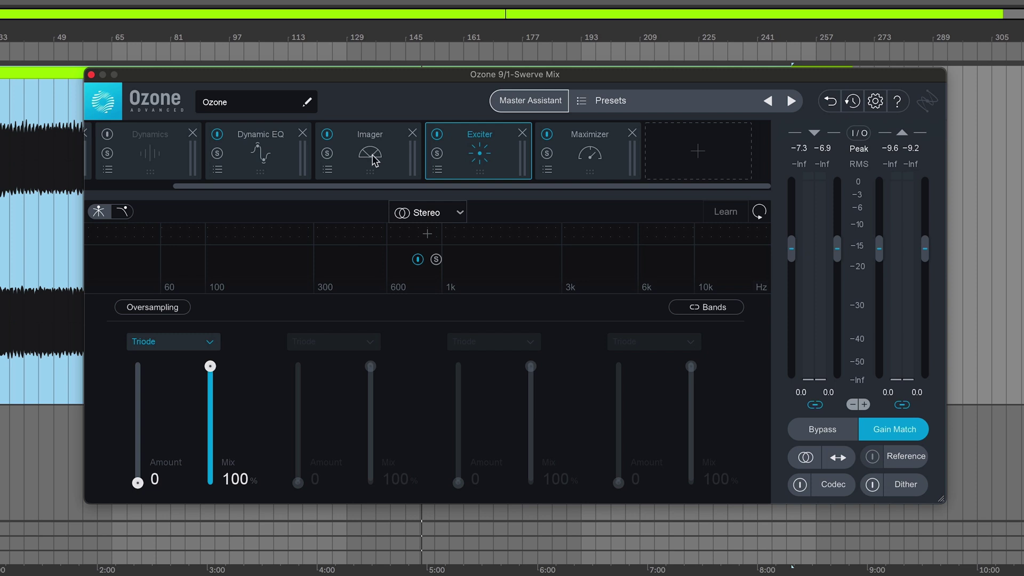
left_click(439, 213)
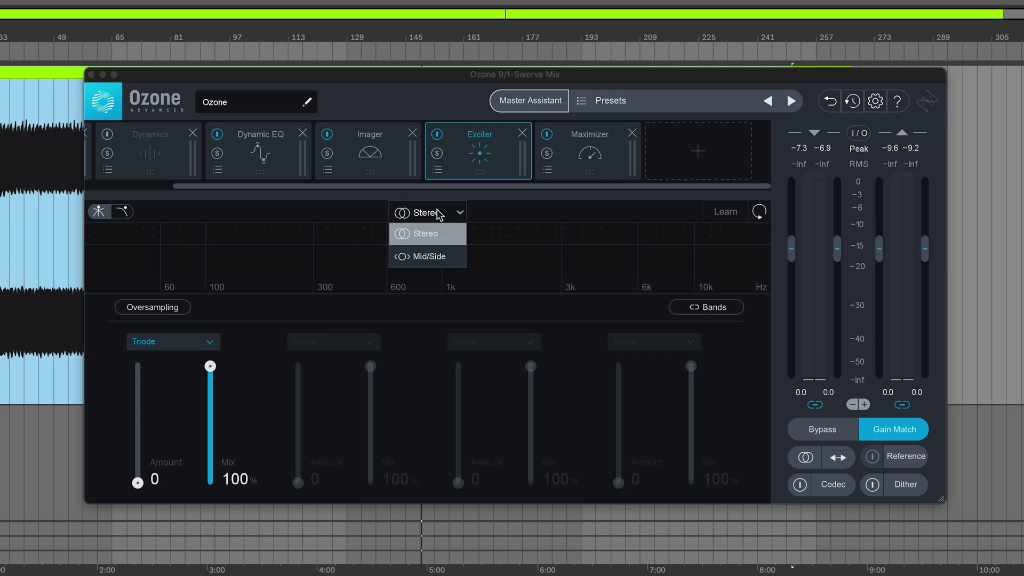
left_click(440, 257)
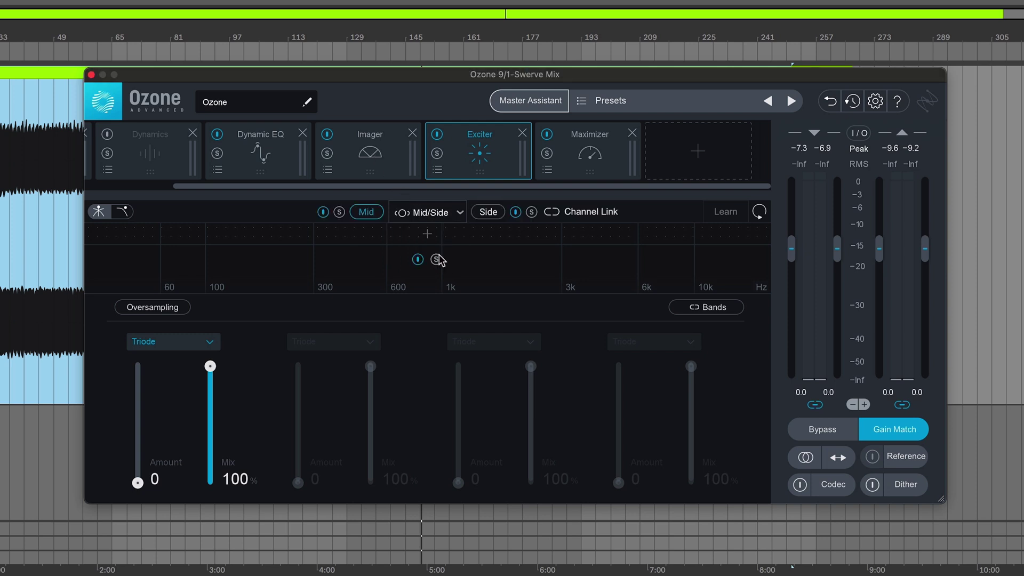
left_click(489, 212)
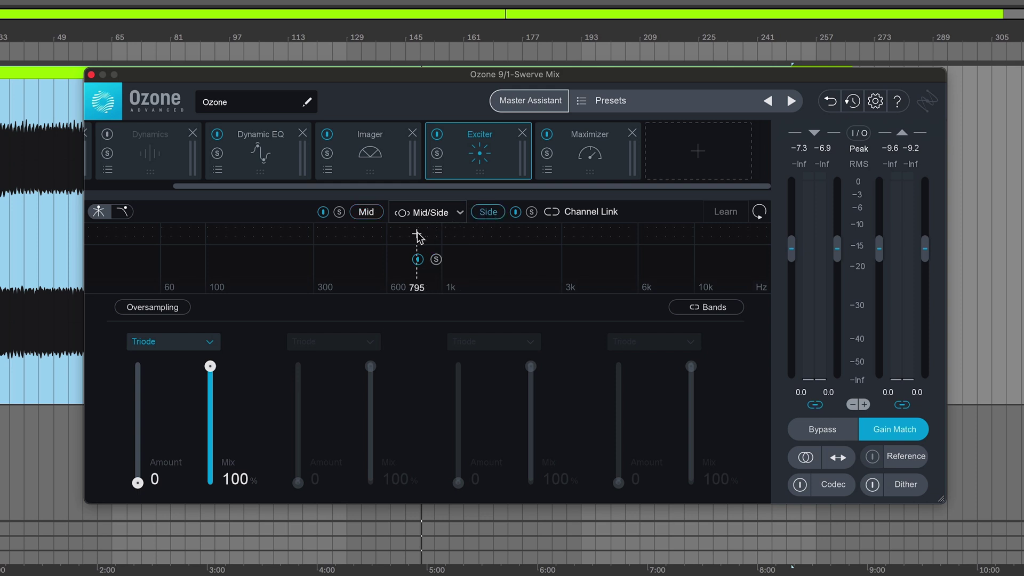
Step: Split the Exciter into two bands and give Band 2 Tape saturation at amount 7.2
left_click(417, 234)
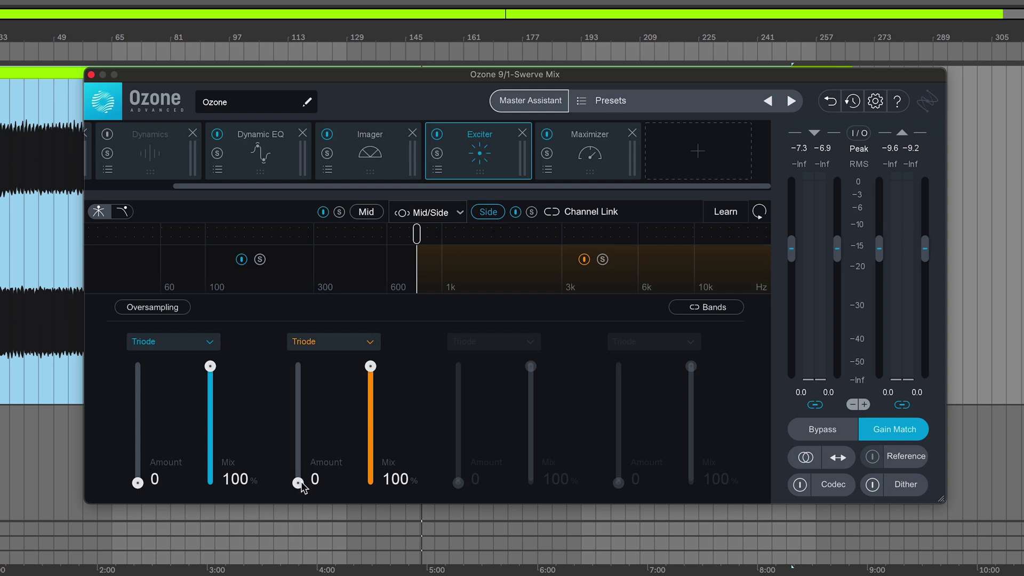
left_click(369, 343)
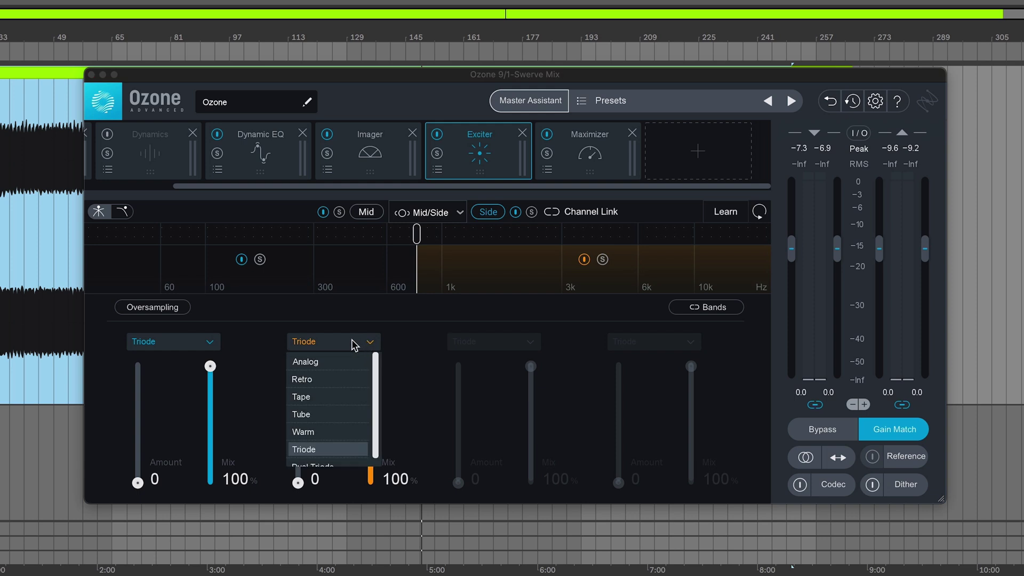
left_click(329, 397)
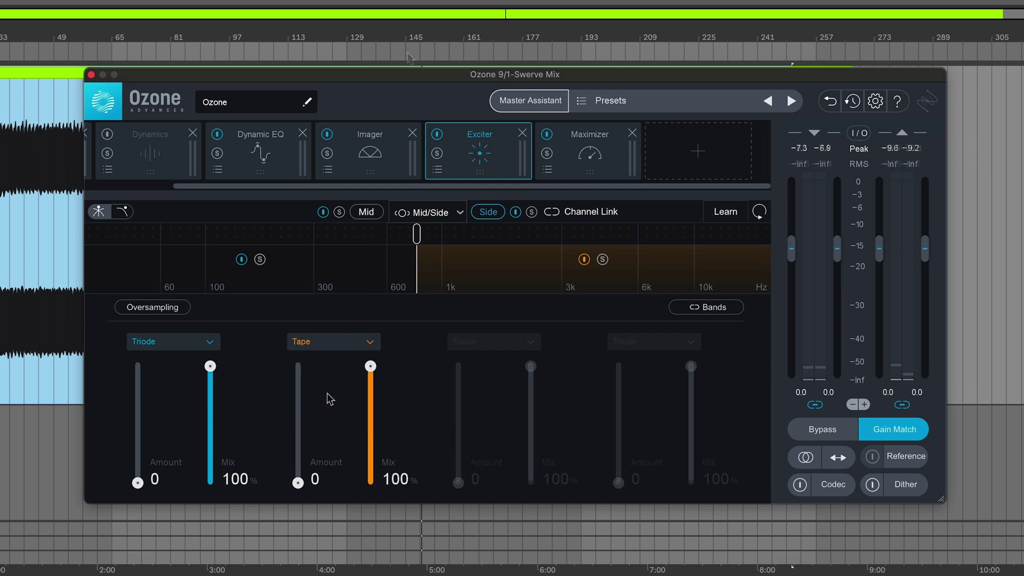
left_click(469, 14)
left_click_drag(298, 482, 300, 412)
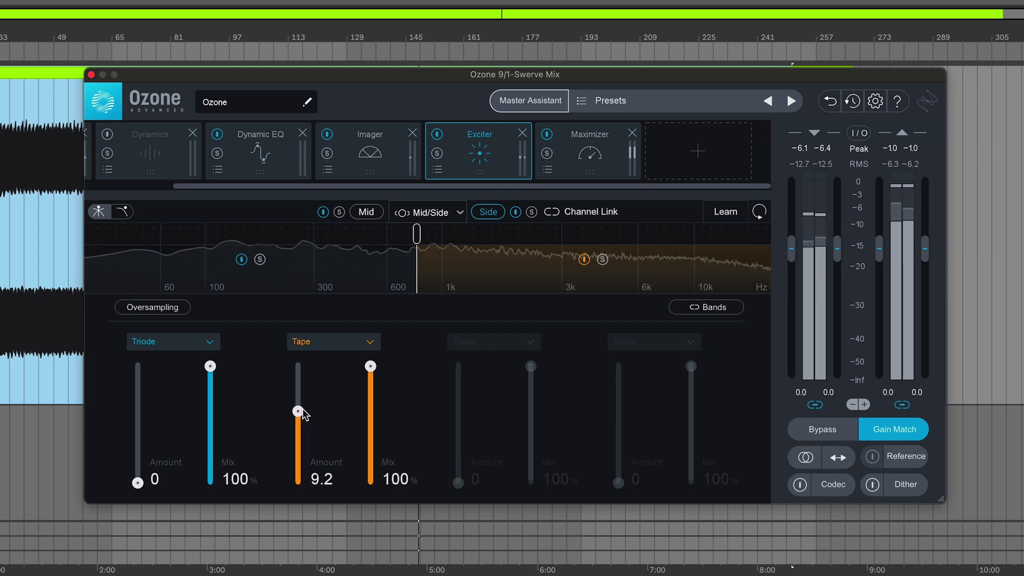
left_click_drag(300, 413, 302, 429)
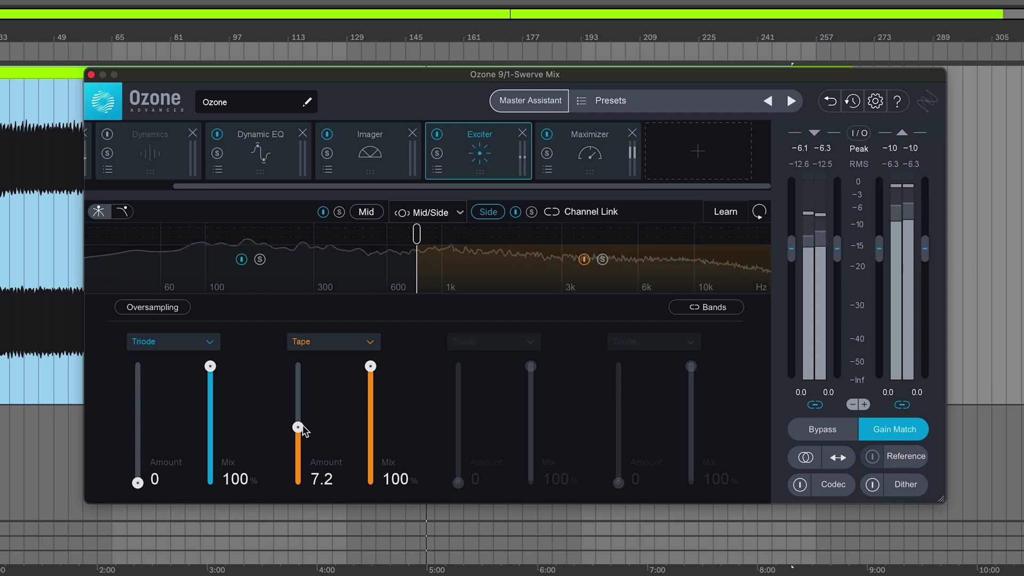
left_click(438, 134)
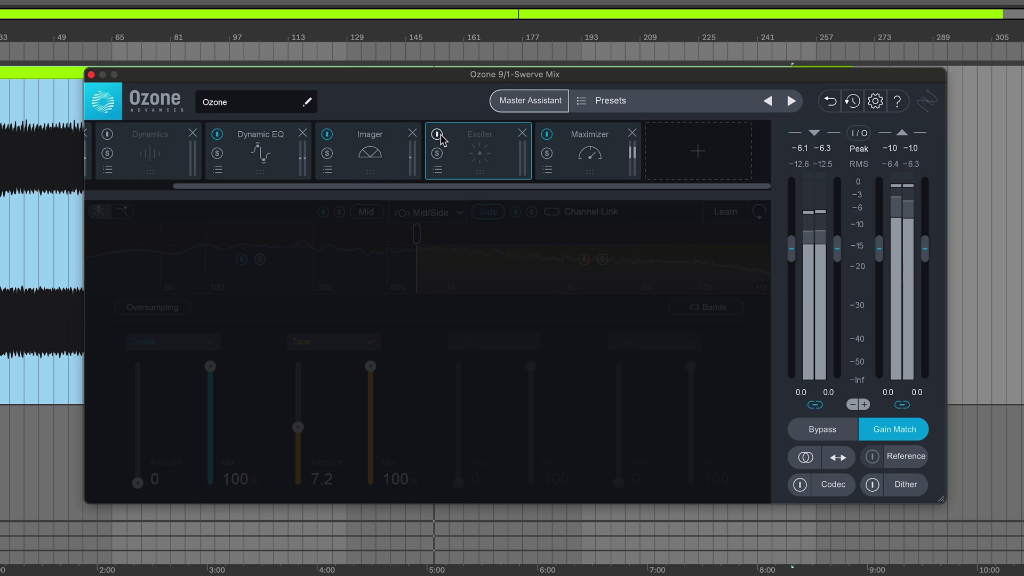
left_click(438, 134)
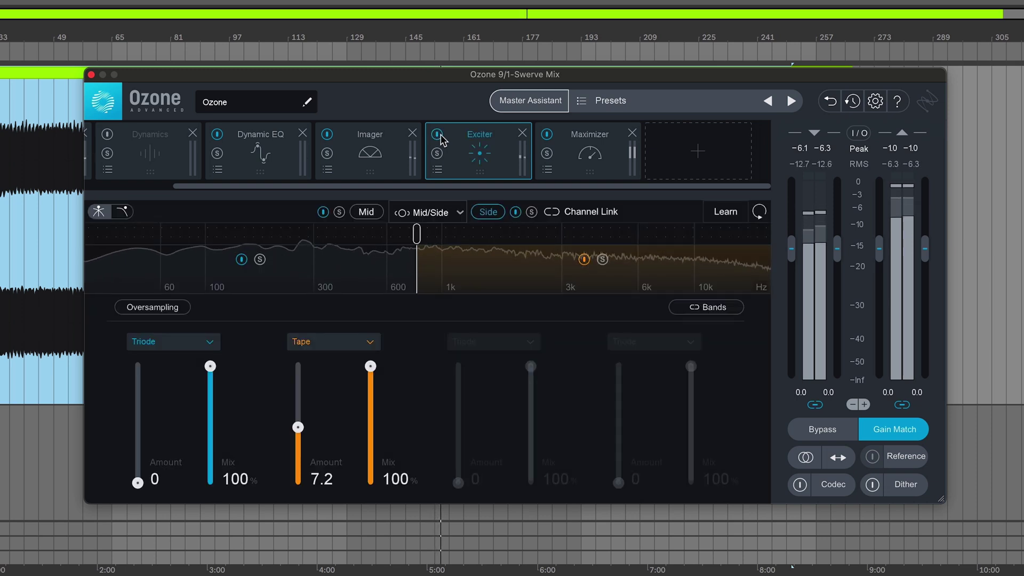
key("space")
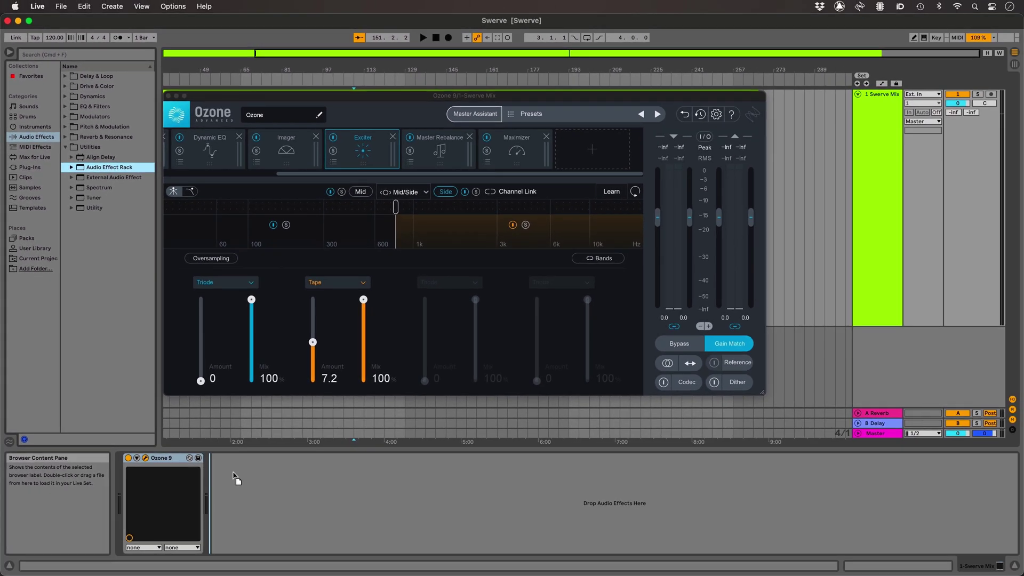
Step: Add an Audio Effect Rack, move Ozone 9 into it, unfold the device, and enter Configure mode
double_click(112, 170)
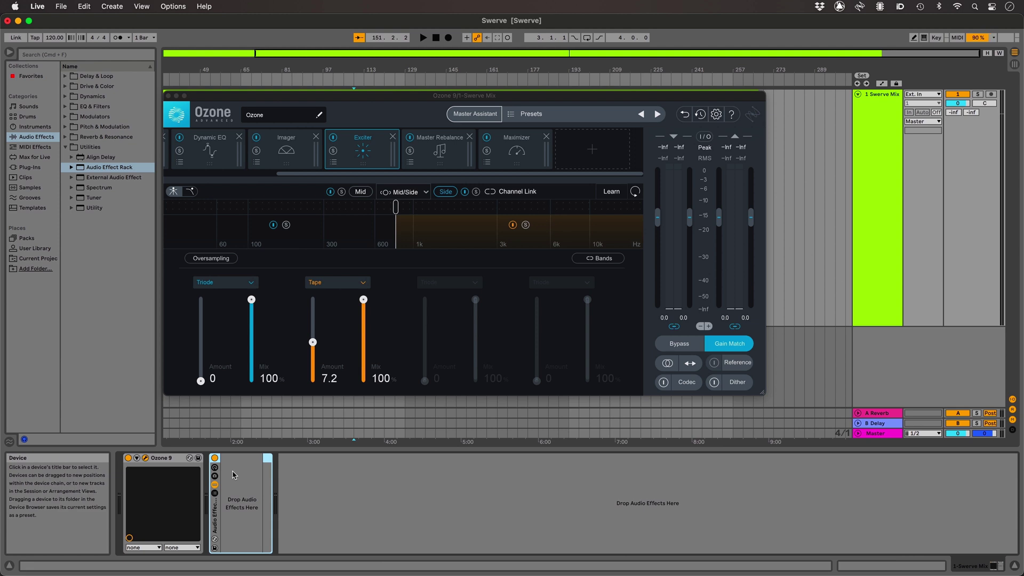
left_click_drag(178, 463, 235, 478)
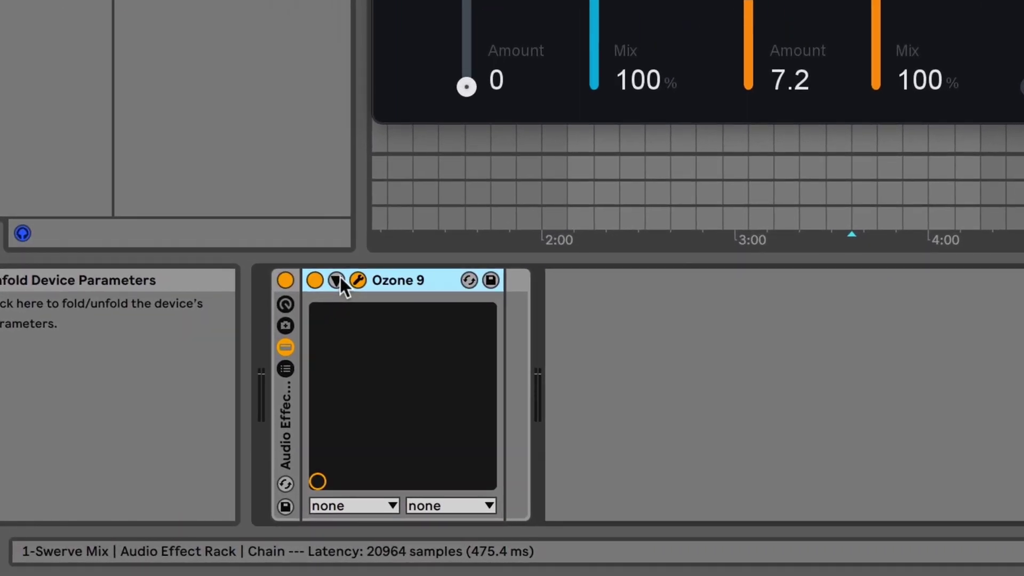
left_click(337, 280)
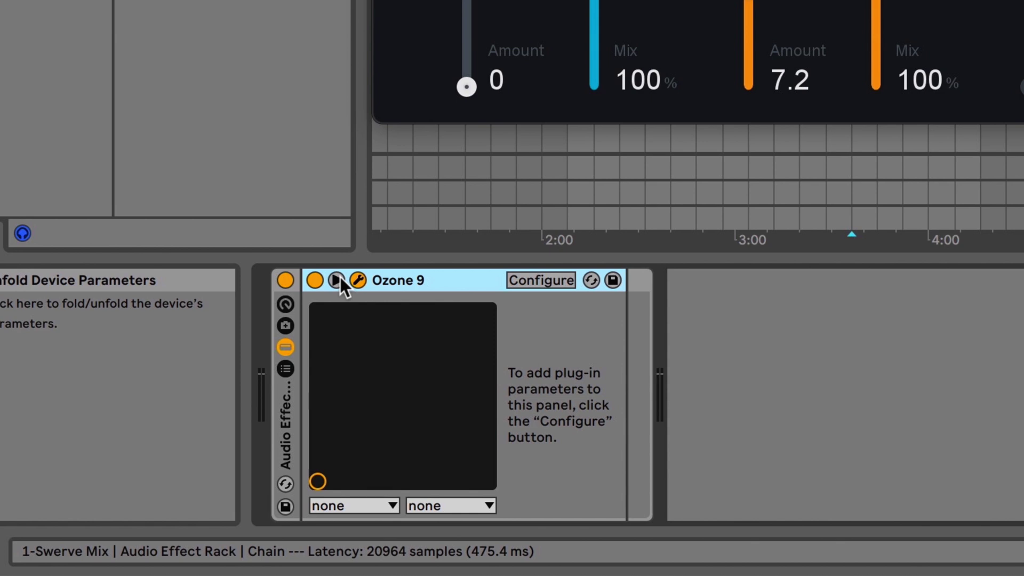
left_click(523, 282)
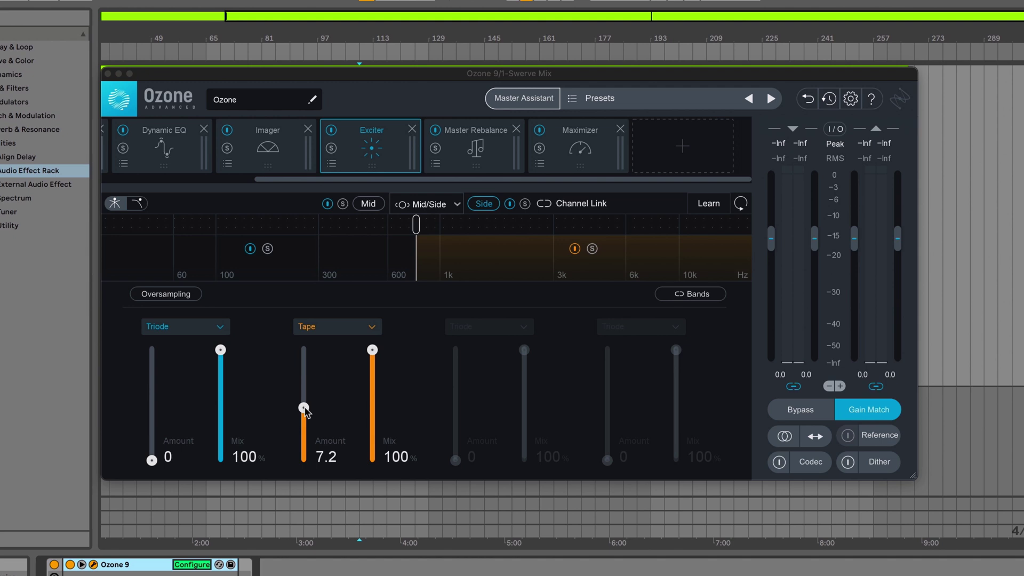
Step: Show the Imager settings and the rack's macro controls, then enable Macro Map Mode
left_click(289, 164)
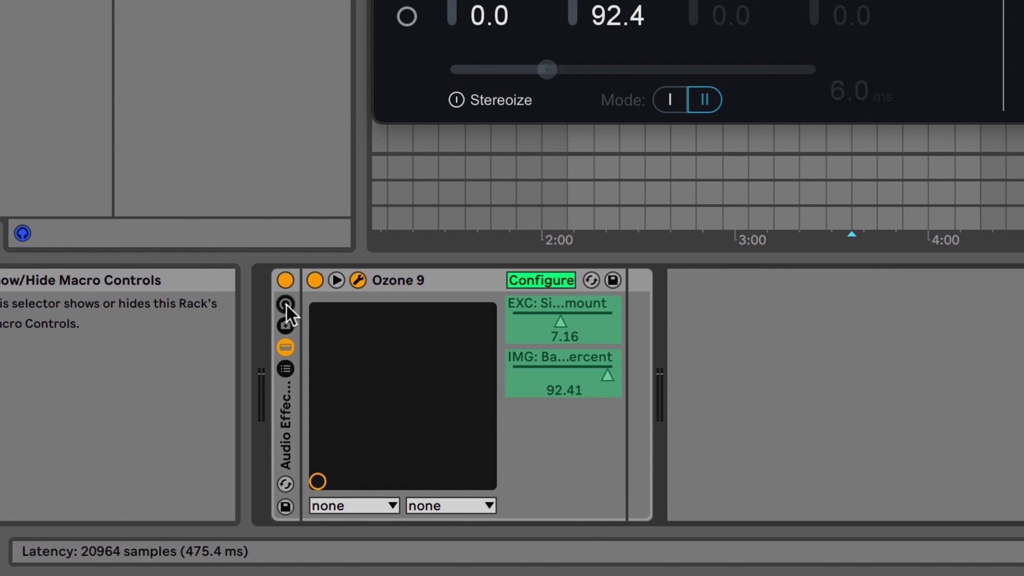
left_click(287, 306)
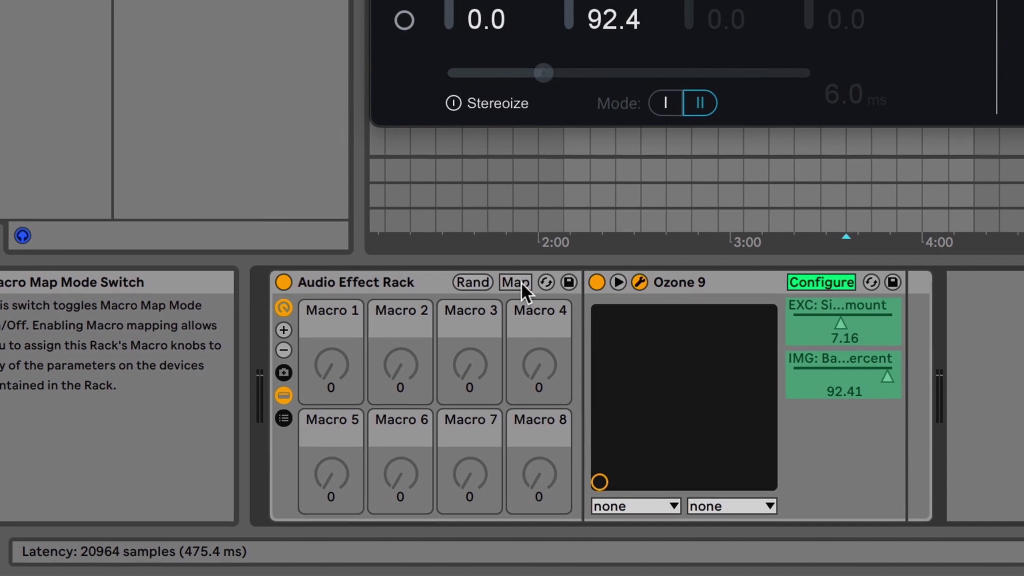
left_click(515, 283)
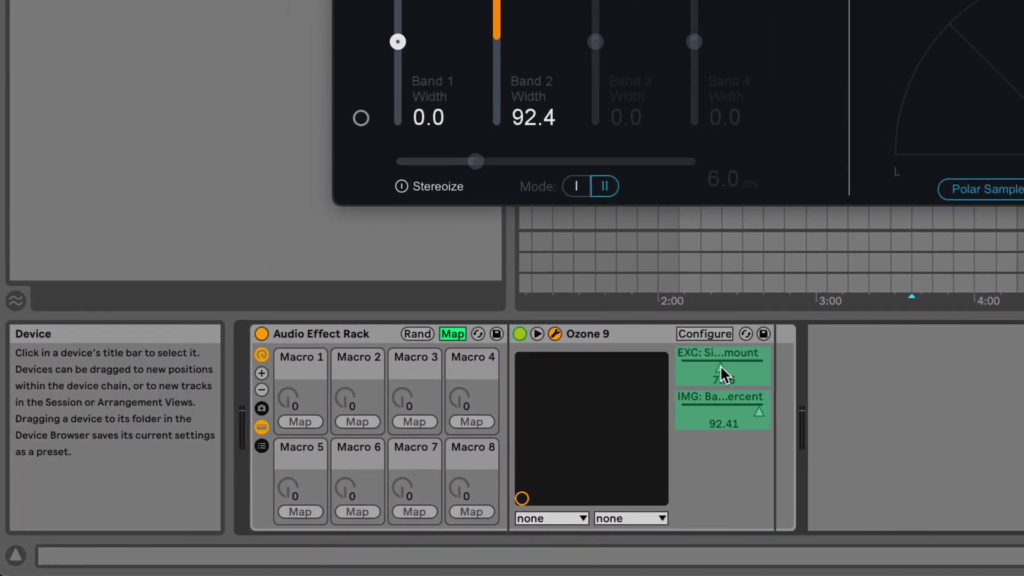
Step: Map the Exciter side Band 2 amount and Imager Band 2 width to Macro 1, then sweep it
right_click(720, 365)
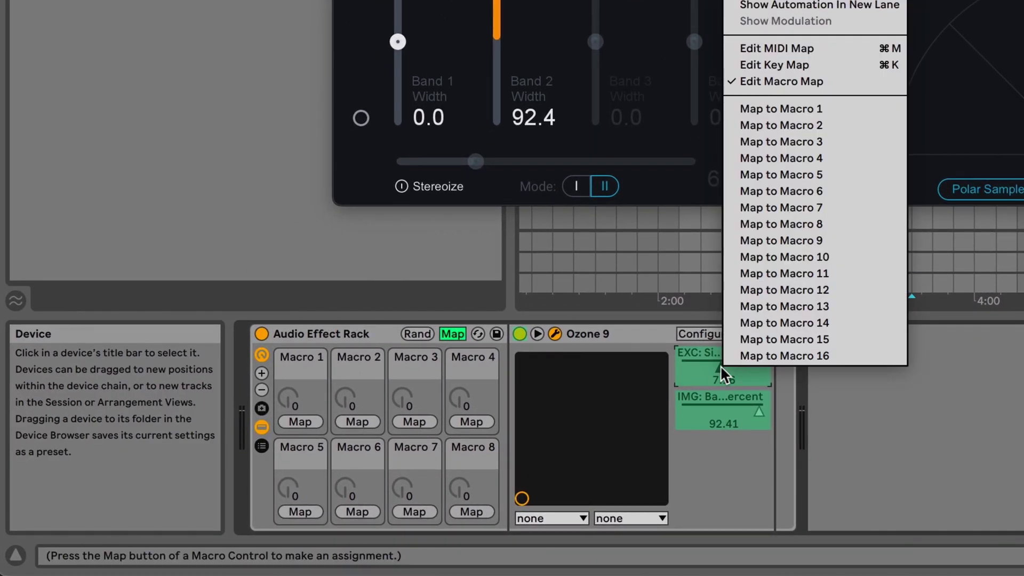
left_click(821, 109)
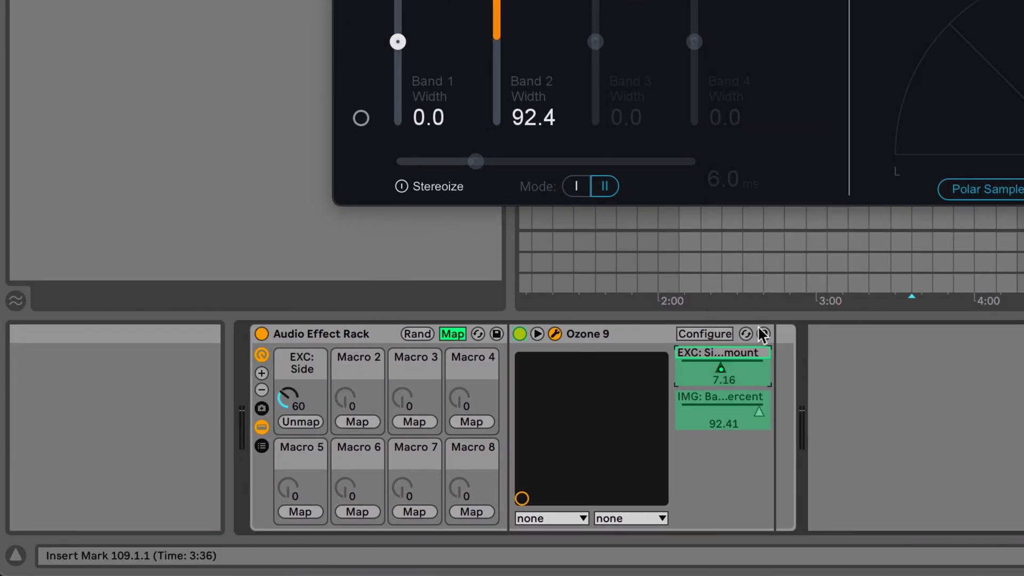
right_click(736, 410)
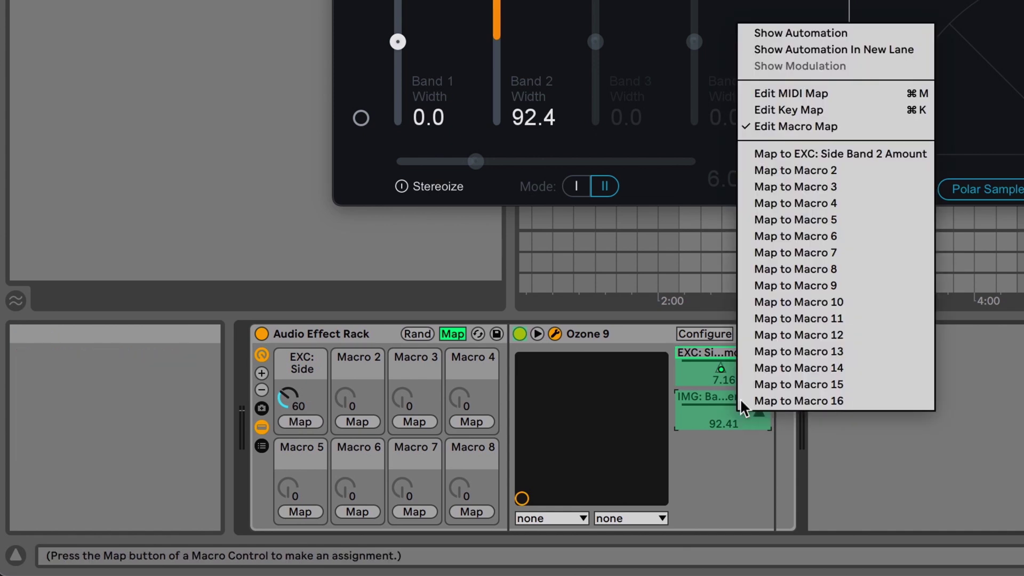
left_click(827, 154)
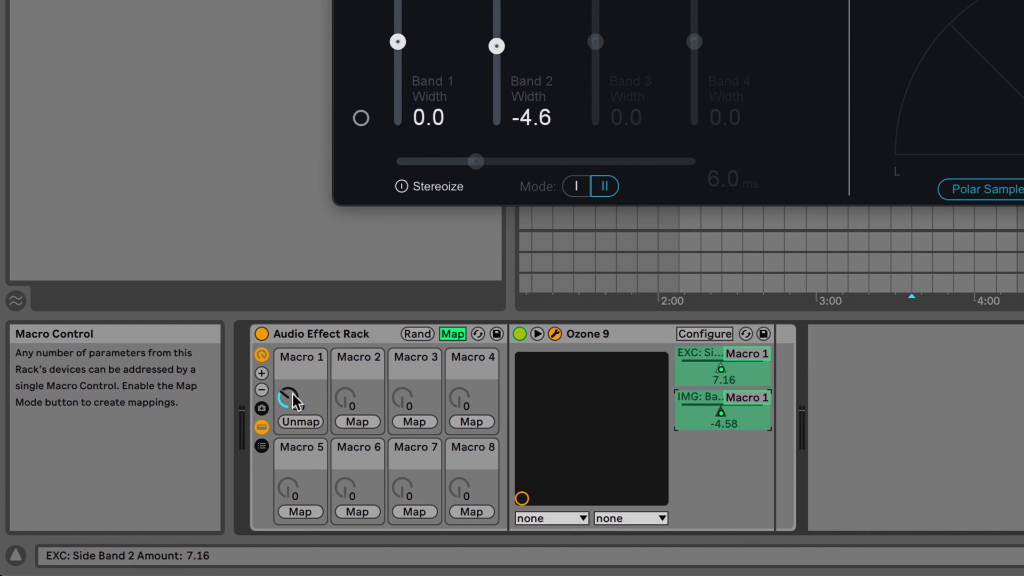
left_click_drag(293, 399, 293, 352)
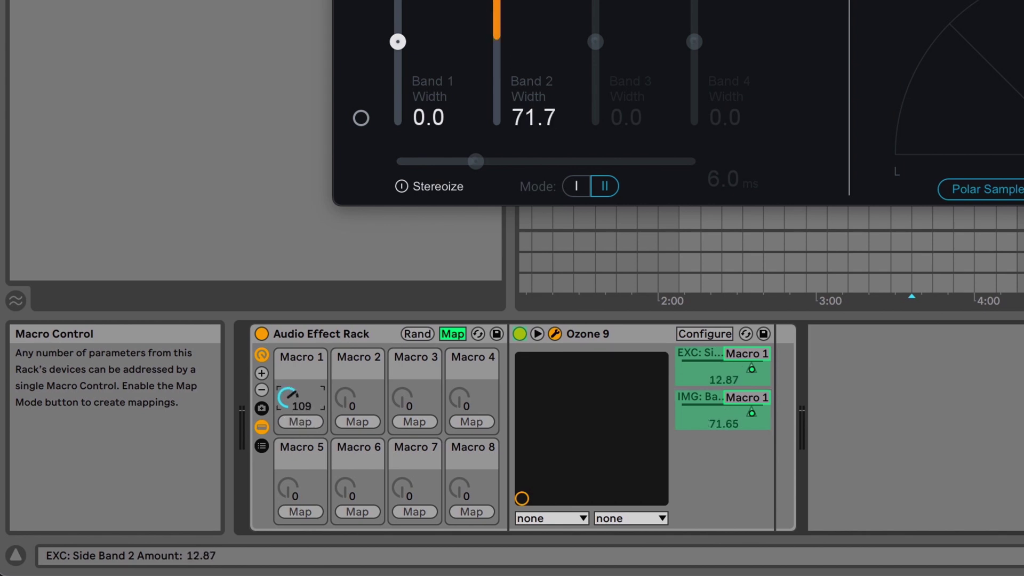
left_click_drag(293, 396, 293, 409)
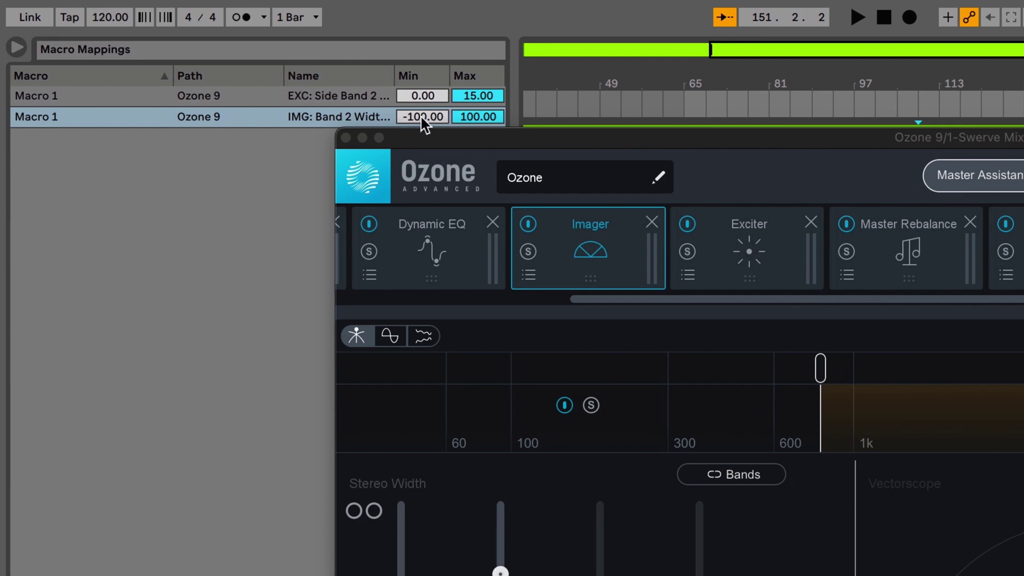
Step: Set the Imager width mapping minimum to 0, lower the Exciter maximum, and raise Macro 1 to 93
mouse_move(420, 116)
left_mouse_down()
mouse_move(420, 96)
mouse_move(425, 104)
left_mouse_up()
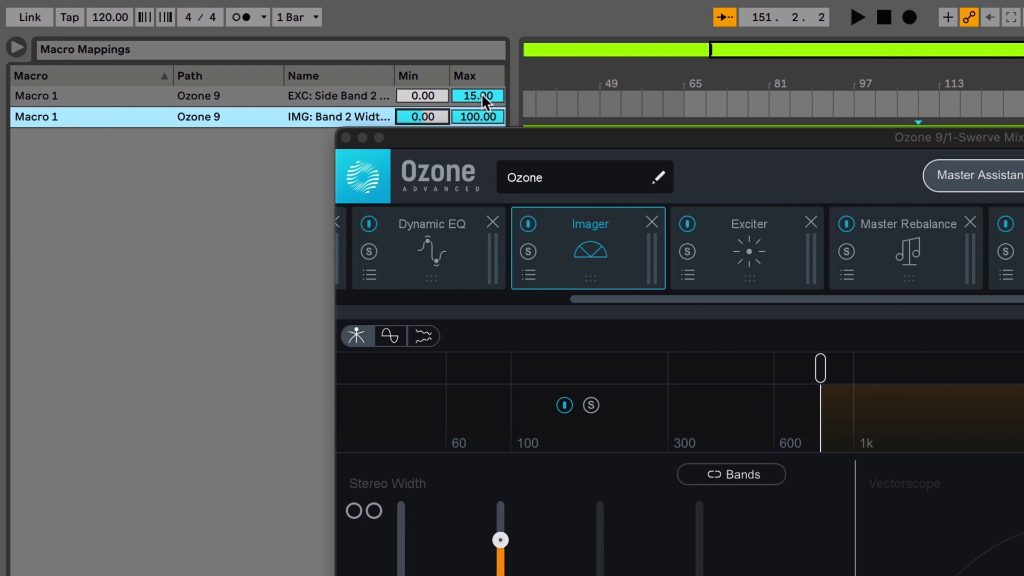
left_click_drag(481, 95, 481, 98)
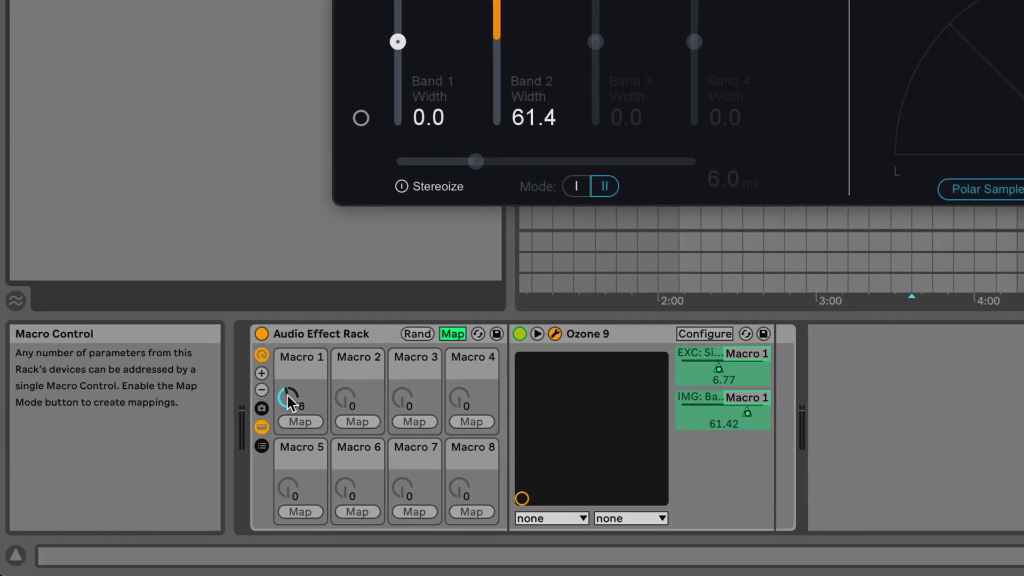
mouse_move(286, 393)
left_mouse_down()
mouse_move(287, 369)
mouse_move(287, 384)
left_mouse_up()
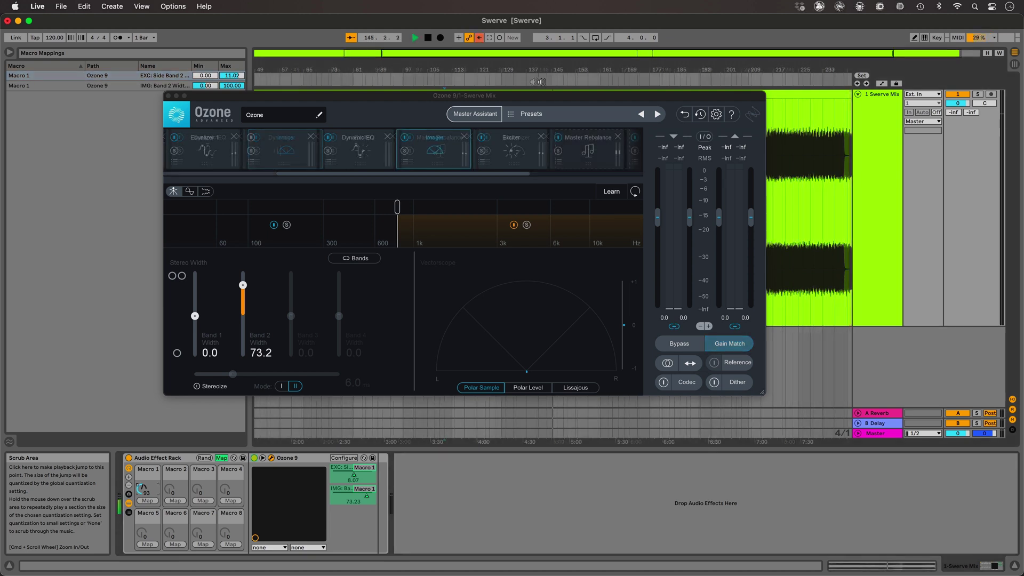
Step: Play the mix and move Macro 1 up and down while watching Band 2 Width
key("space")
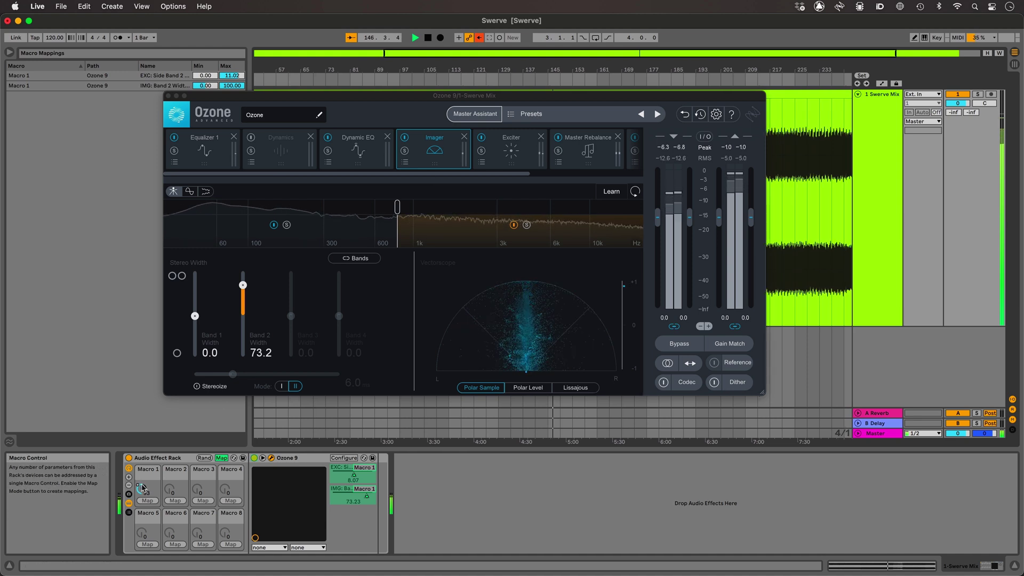
left_click_drag(142, 492, 143, 493)
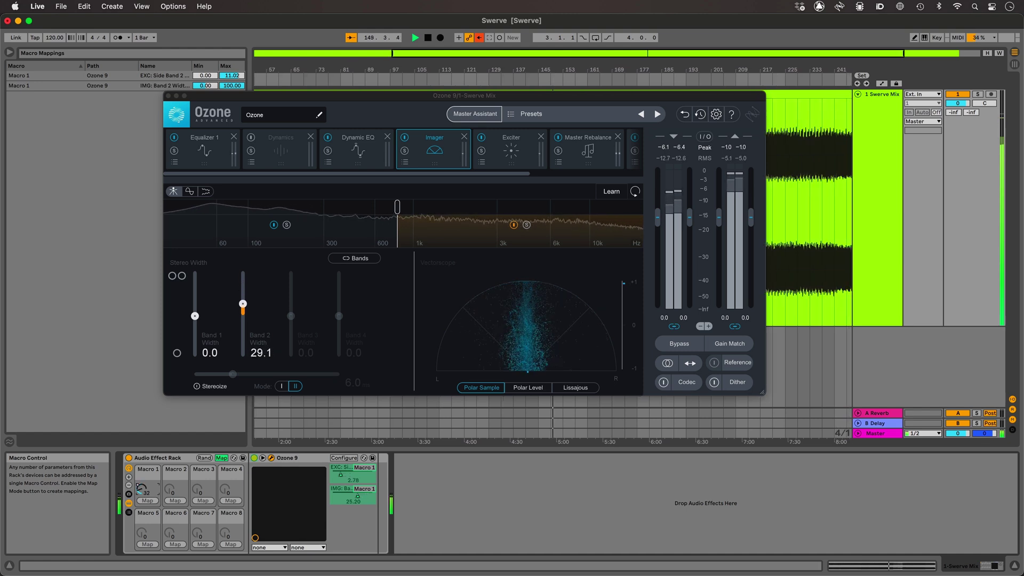
left_click_drag(142, 490, 143, 480)
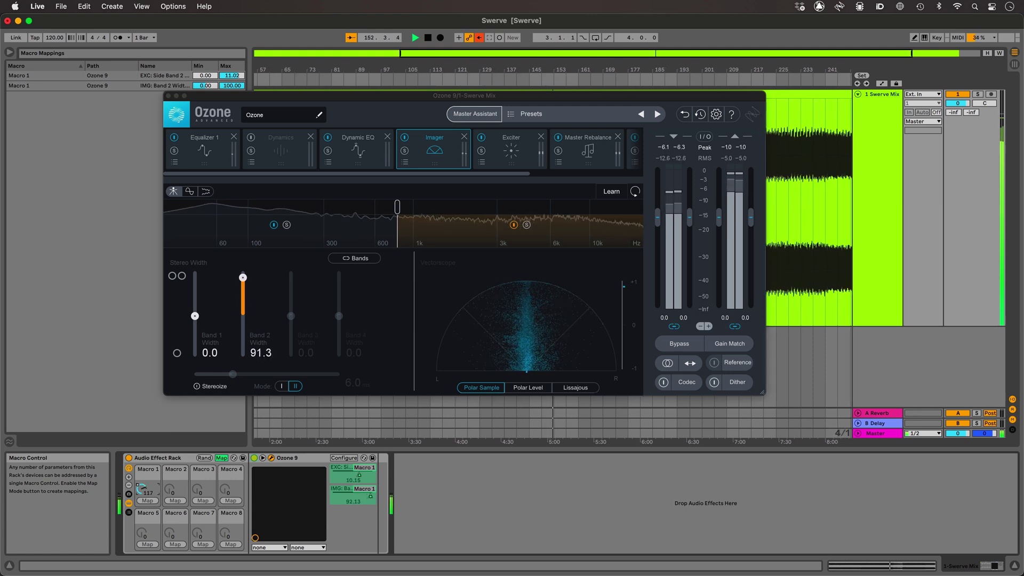
left_click_drag(142, 480, 142, 487)
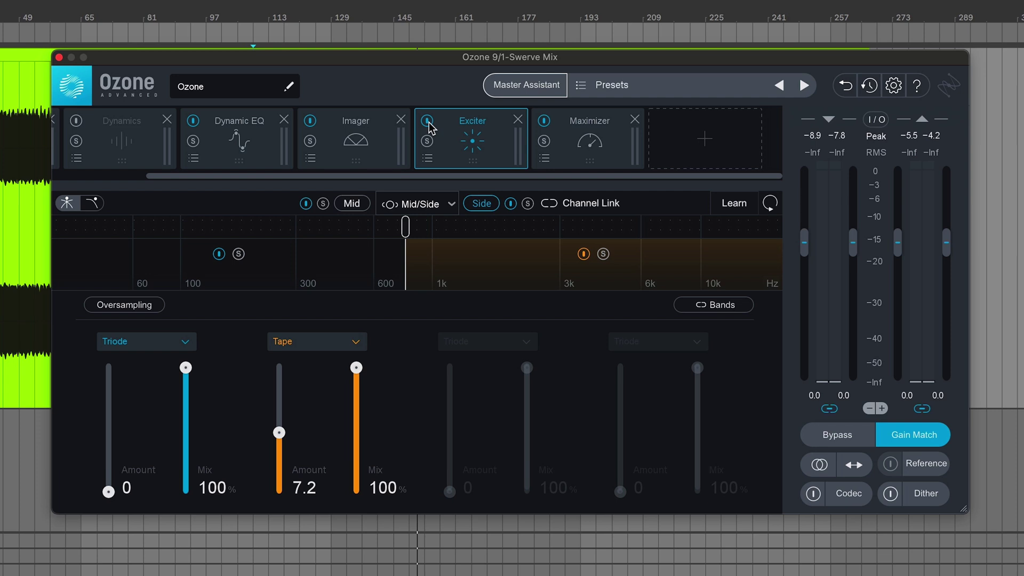
Step: Add Master Rebalance from Ozone's module list and move it ahead of the Maximizer
left_click(704, 141)
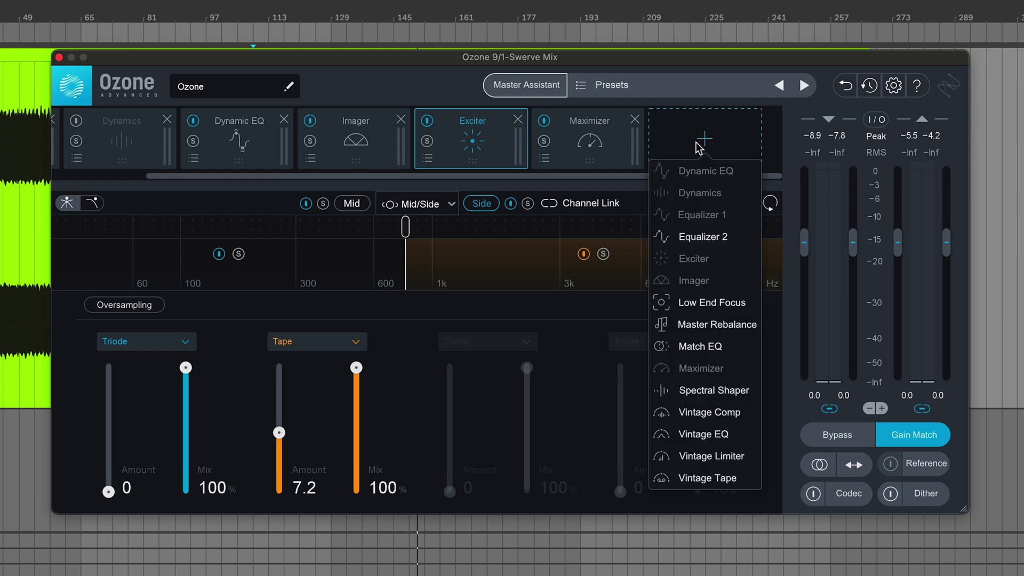
left_click(710, 325)
left_click_drag(590, 140, 469, 142)
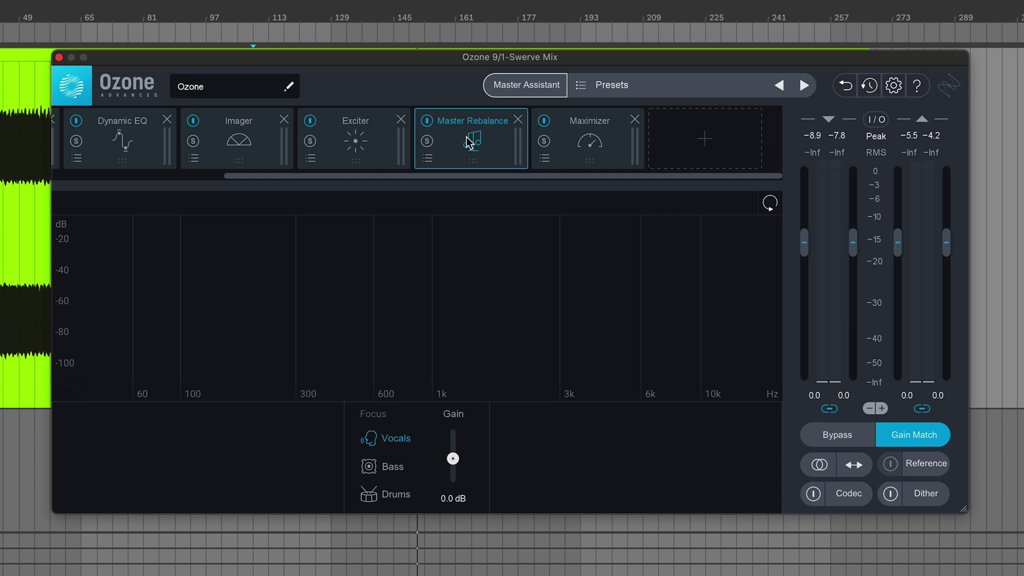
Step: Focus Master Rebalance on Drums and raise their gain to 1.9 dB during playback
left_click(378, 496)
left_click(393, 34)
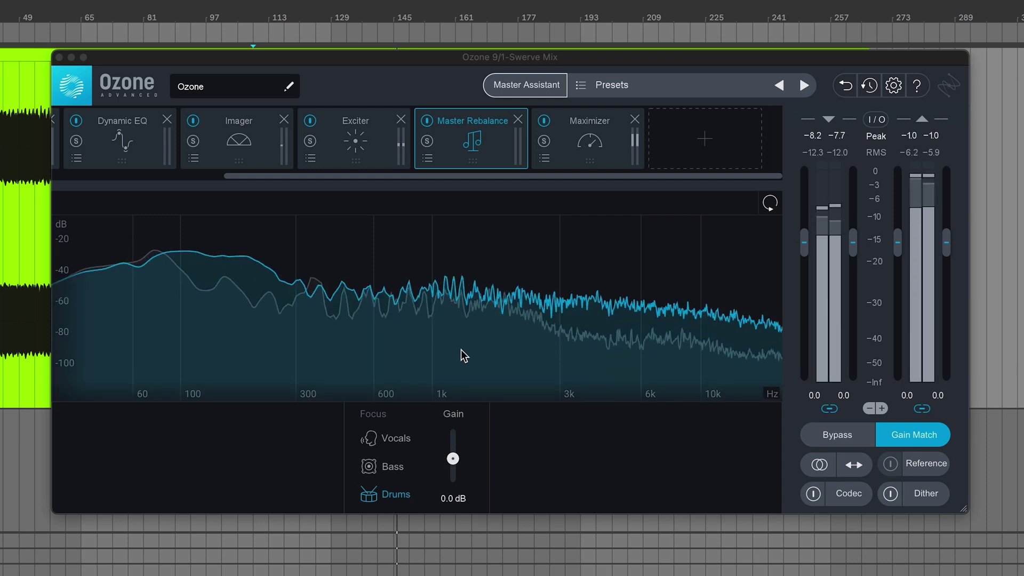
left_click(453, 460)
left_click_drag(454, 460, 456, 456)
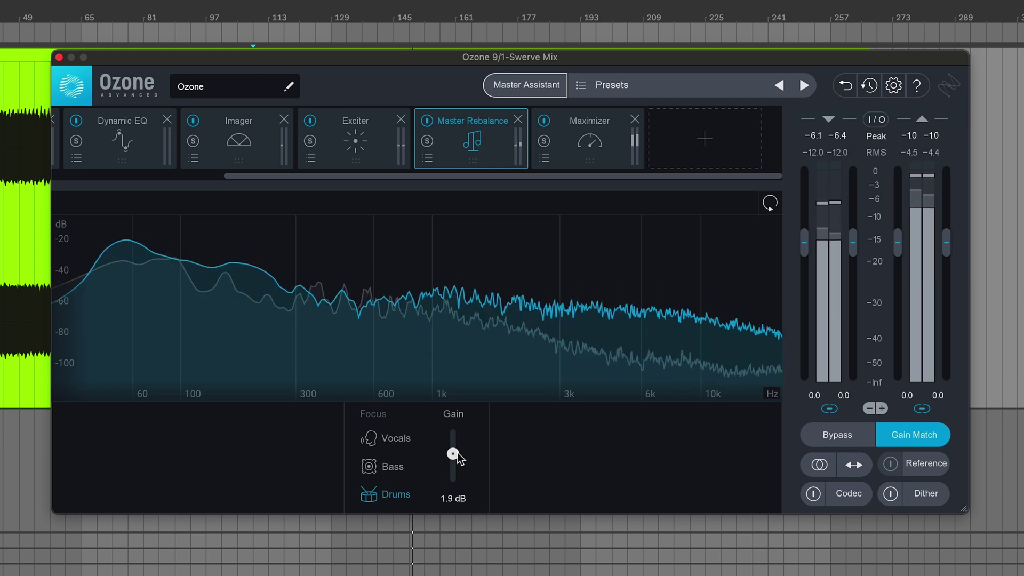
Step: Bypass and re-enable Master Rebalance to compare, then stop playback
left_click(429, 123)
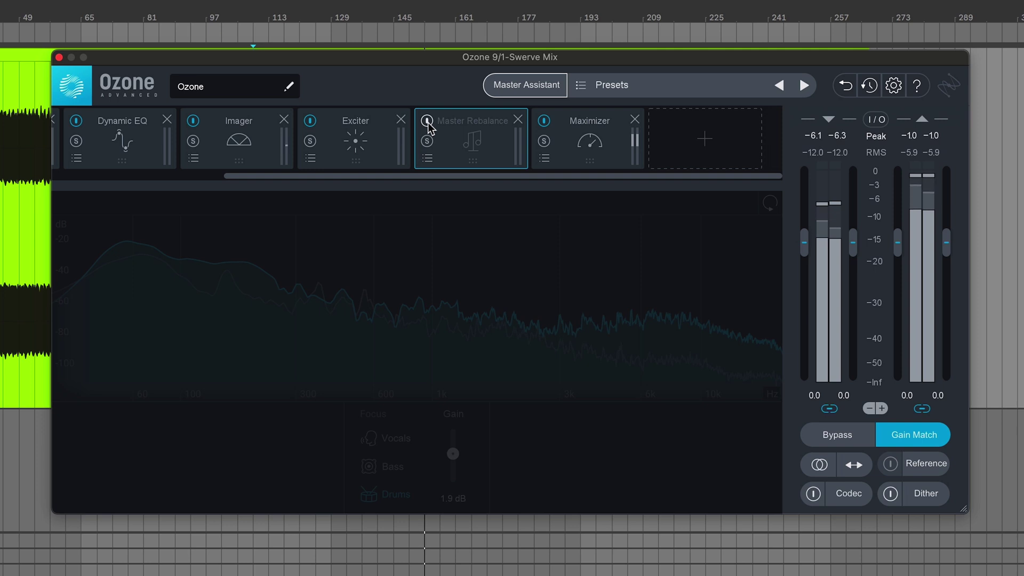
left_click(428, 123)
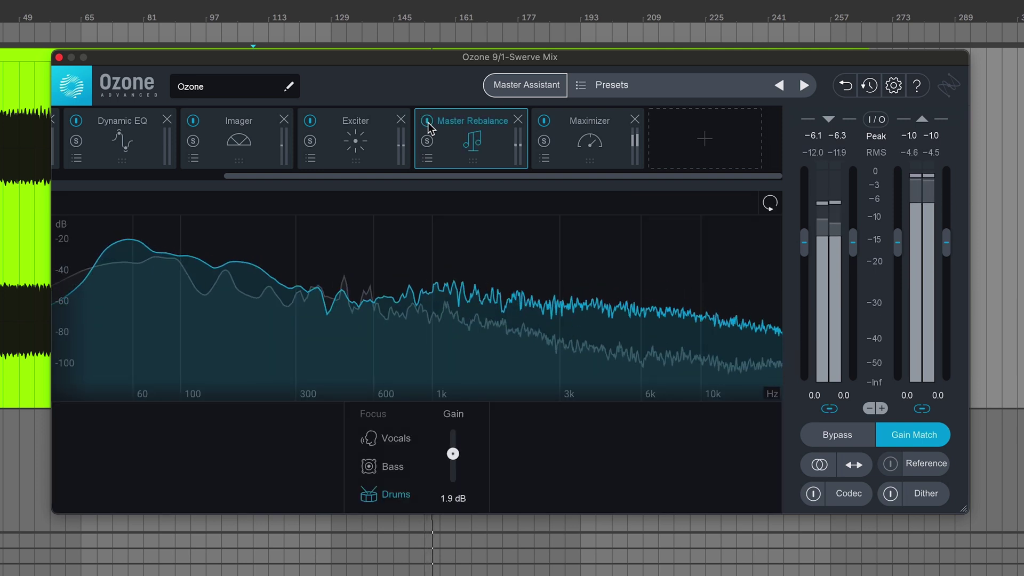
key("space")
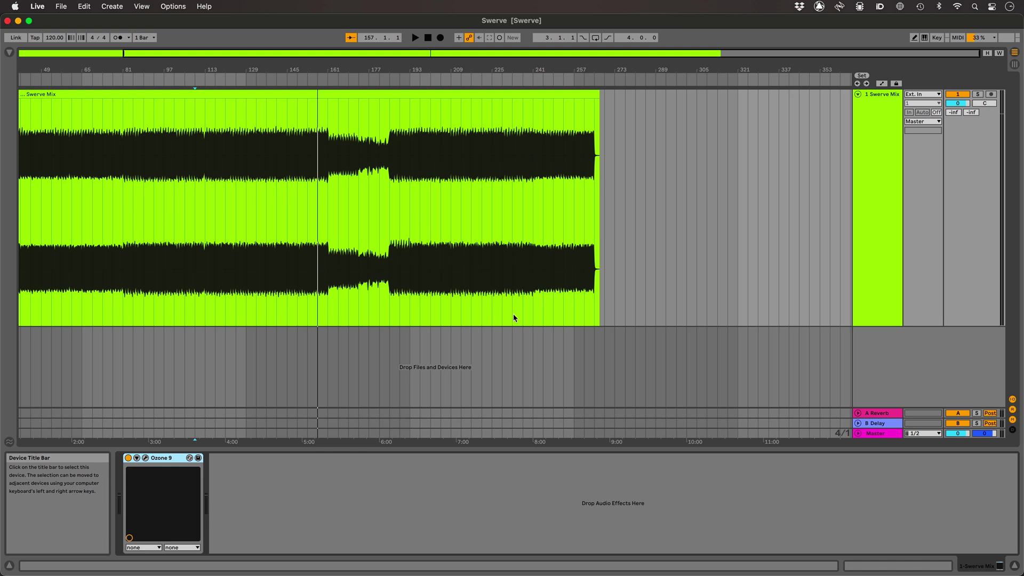
Step: Zoom to the Swerve Mix clip end, move its fade-out start earlier and bend the curve
mouse_move(601, 69)
left_mouse_down()
mouse_move(561, 88)
mouse_move(601, 69)
left_mouse_up()
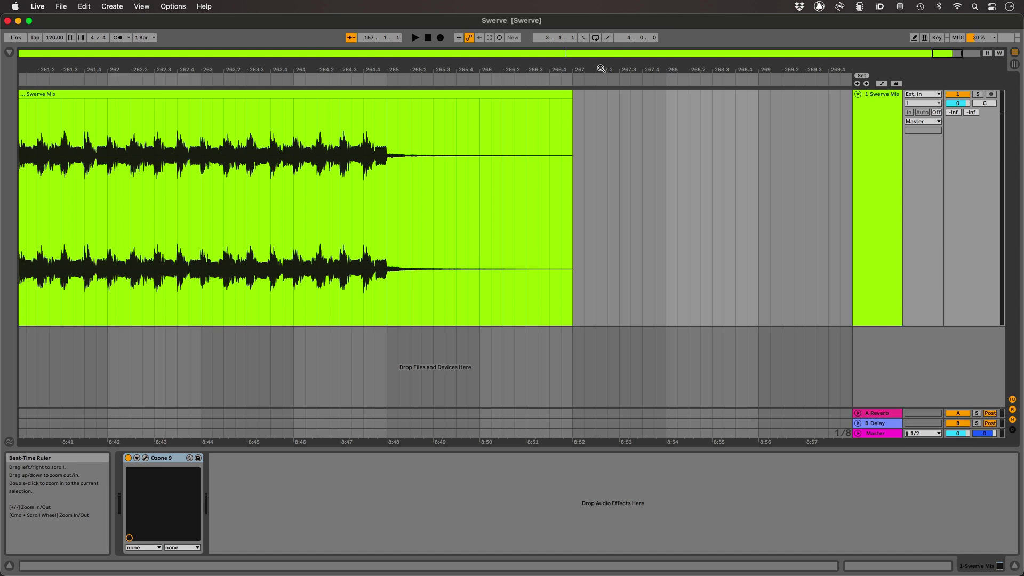
left_click(569, 94)
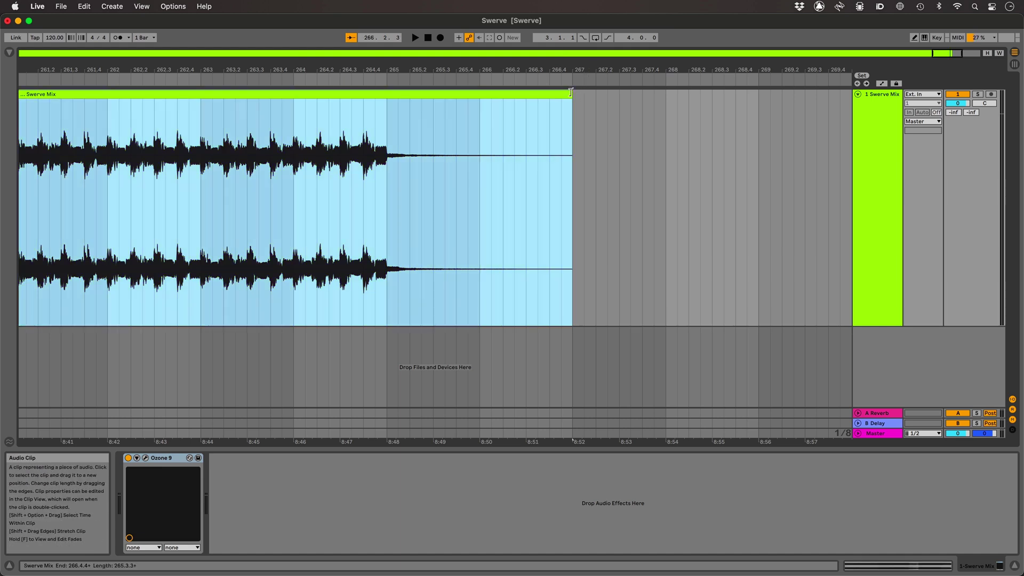
left_click_drag(572, 100, 430, 101)
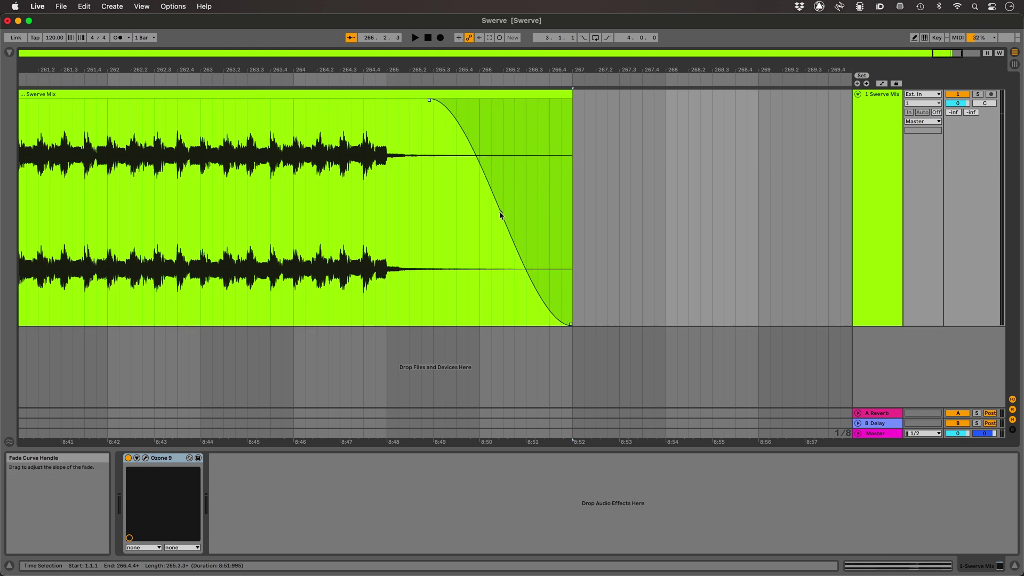
left_click_drag(501, 213, 470, 250)
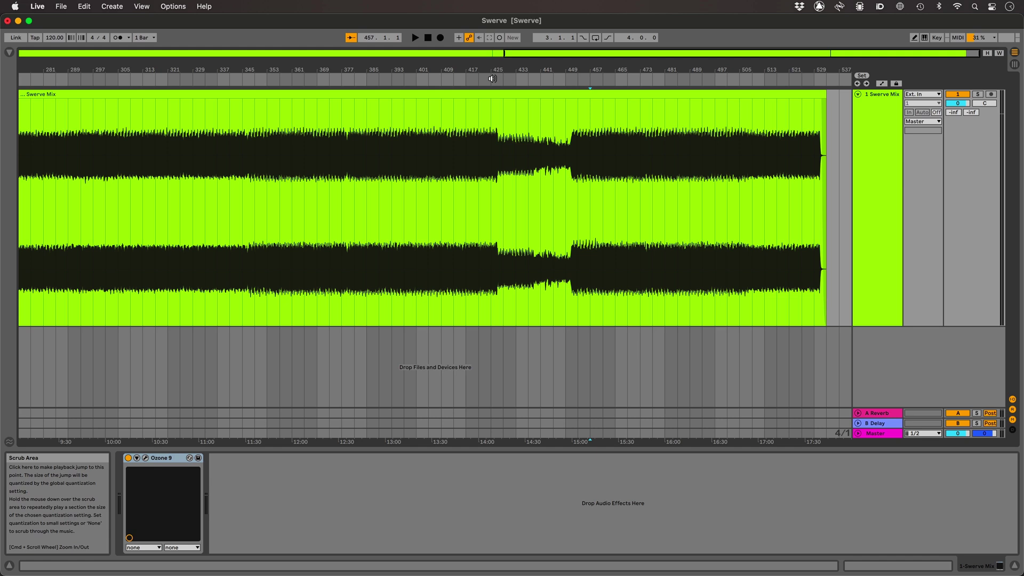
Step: Duplicate the 1 Swerve Mix track from Session View
key("Tab")
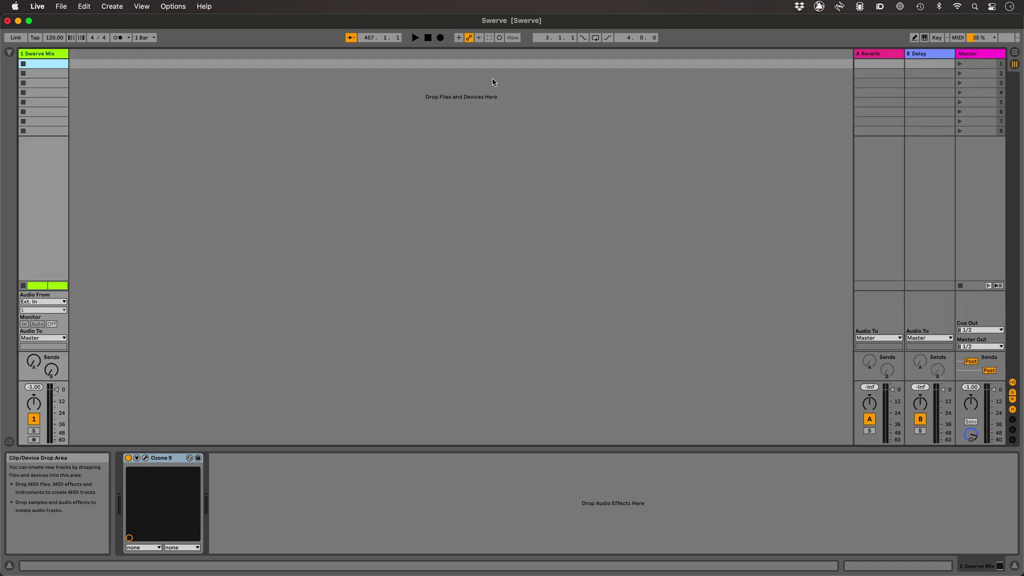
right_click(56, 56)
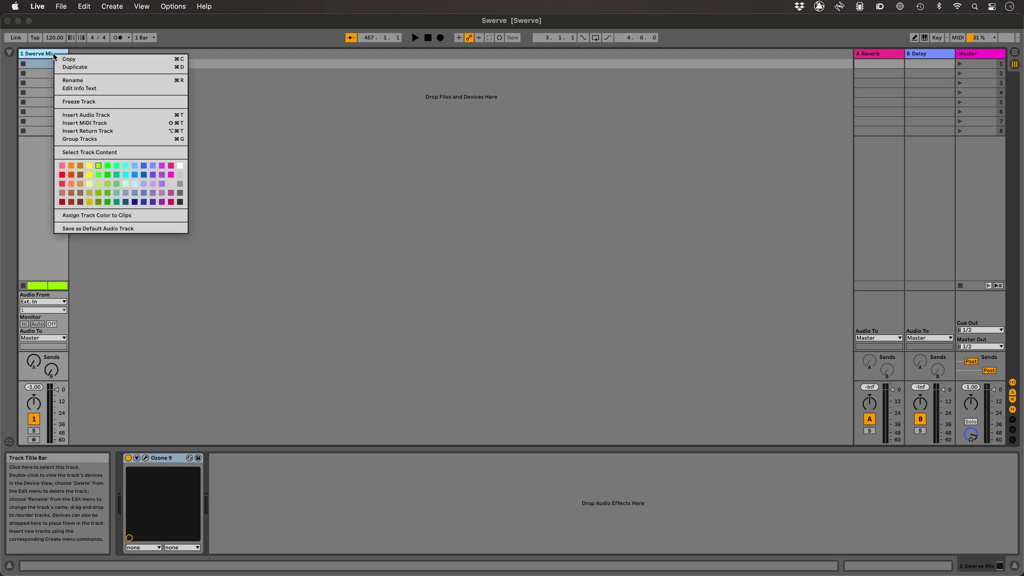
left_click(76, 68)
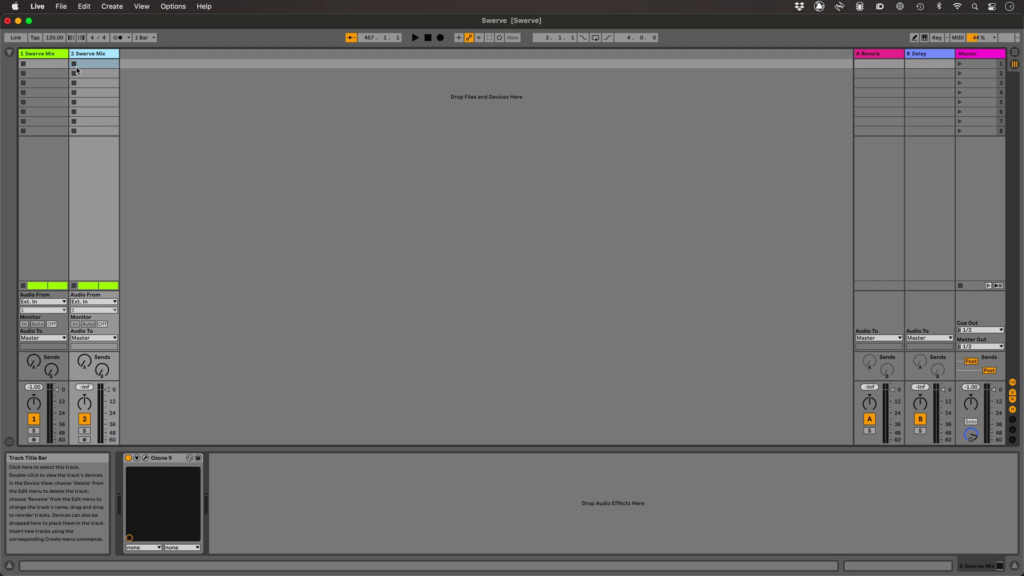
Step: Back in Arrangement View, freeze the duplicate Swerve Mix track and flatten it to audio
key("Tab")
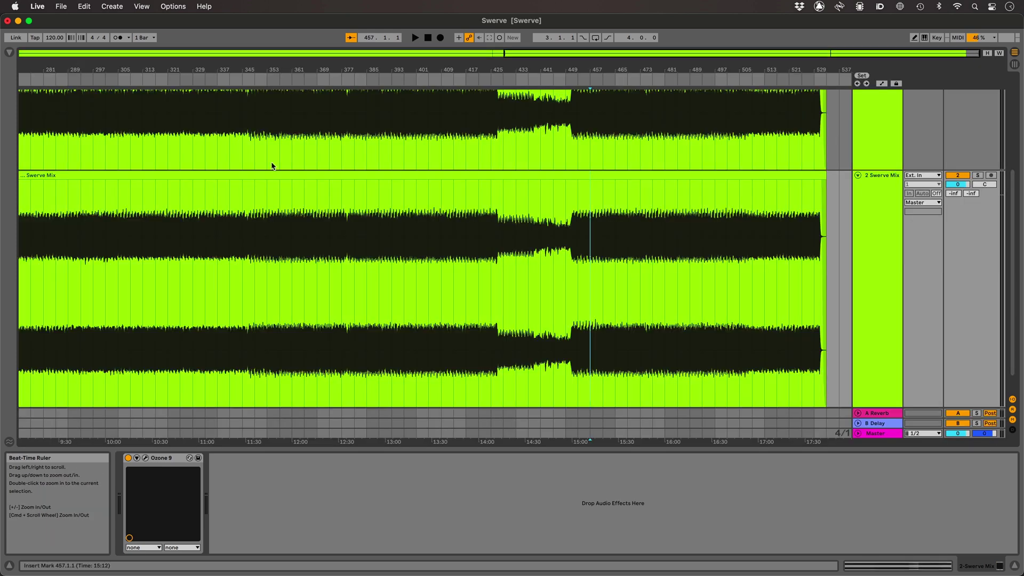
right_click(361, 179)
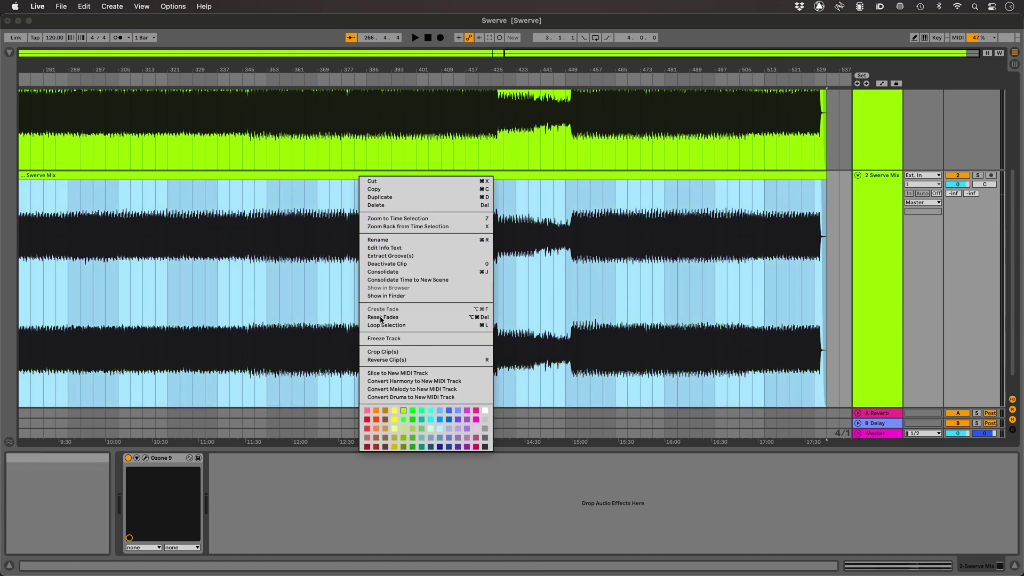
left_click(502, 229)
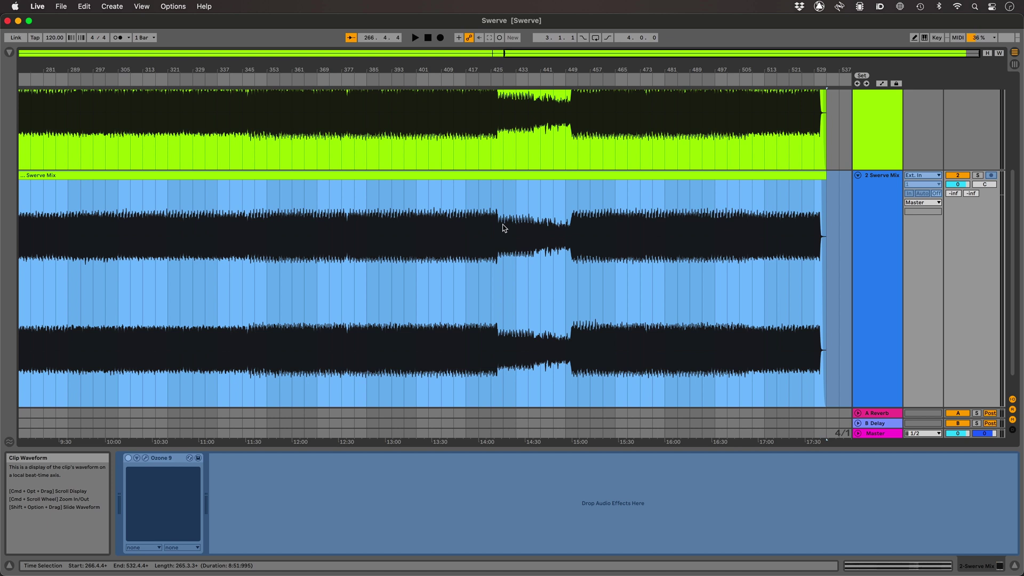
right_click(503, 228)
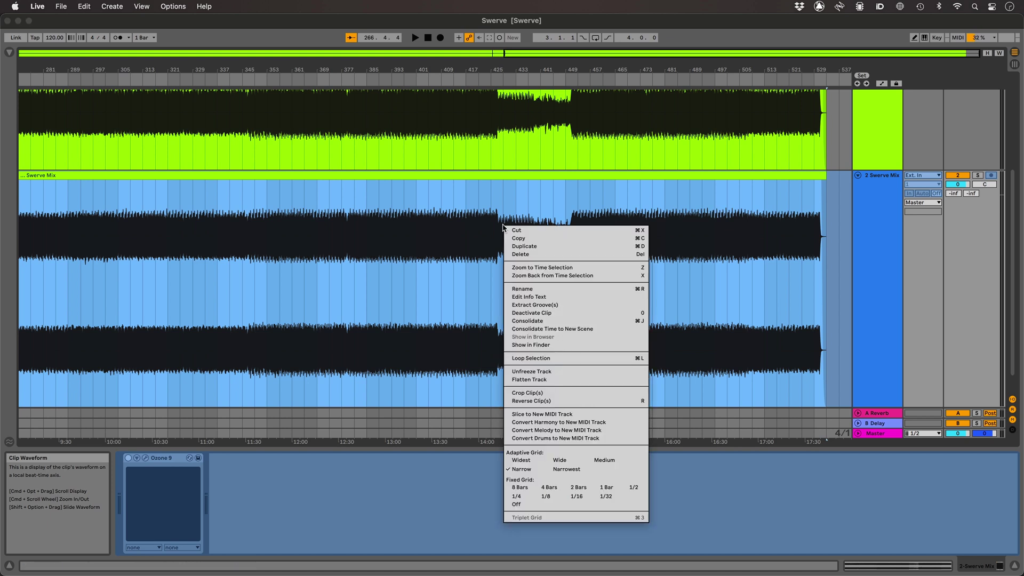
left_click(535, 380)
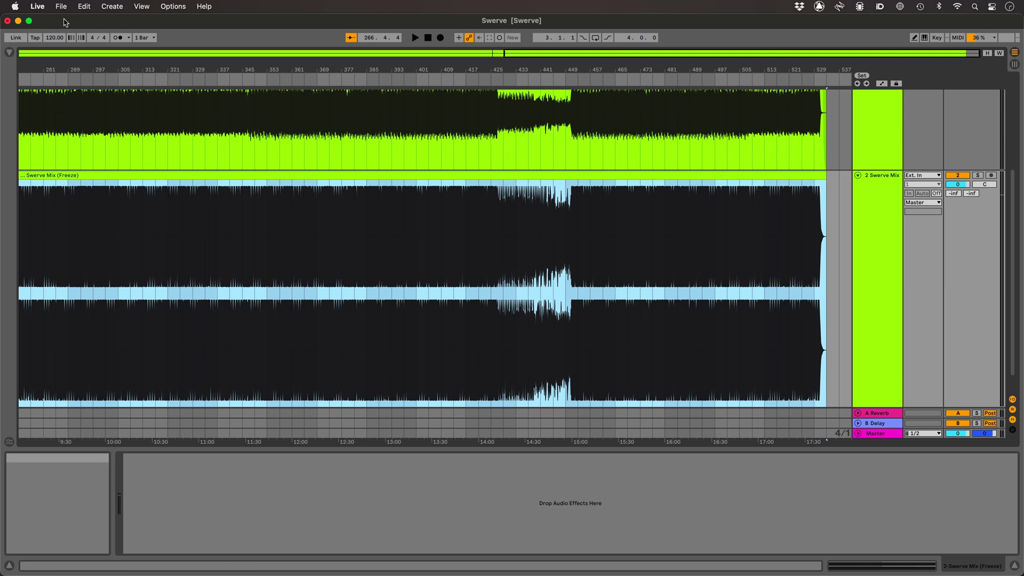
left_click(37, 7)
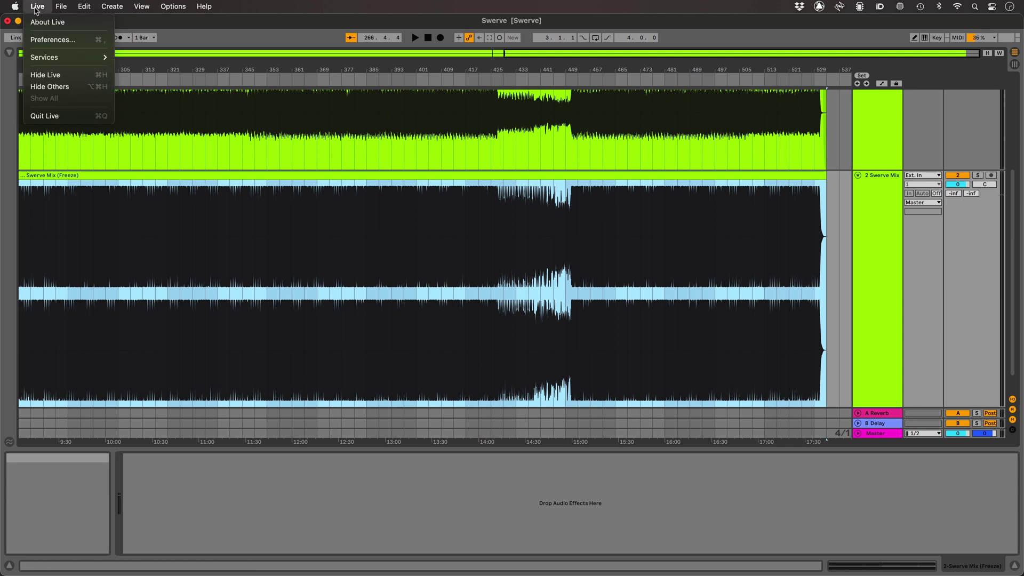
left_click(56, 40)
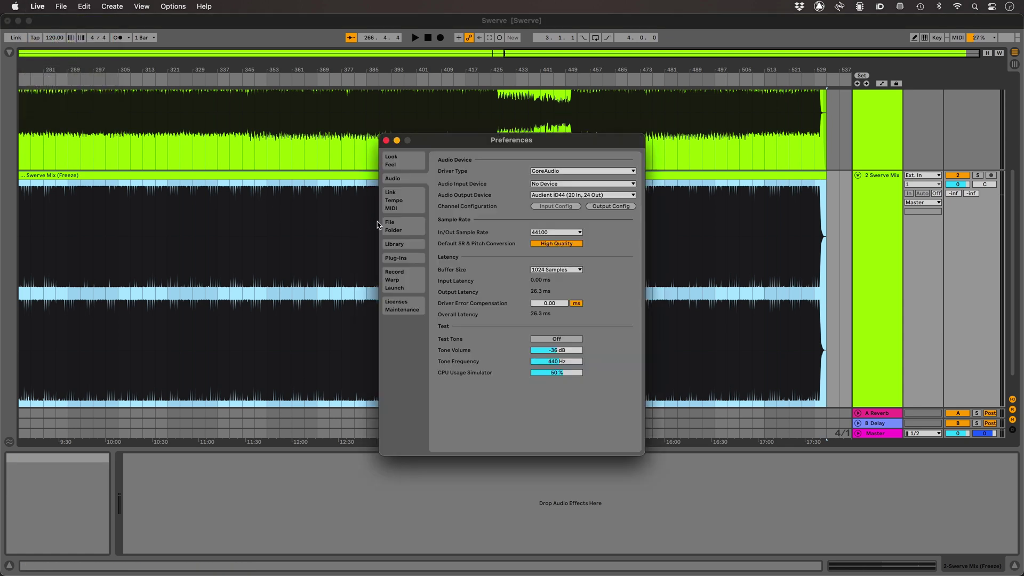
left_click(402, 231)
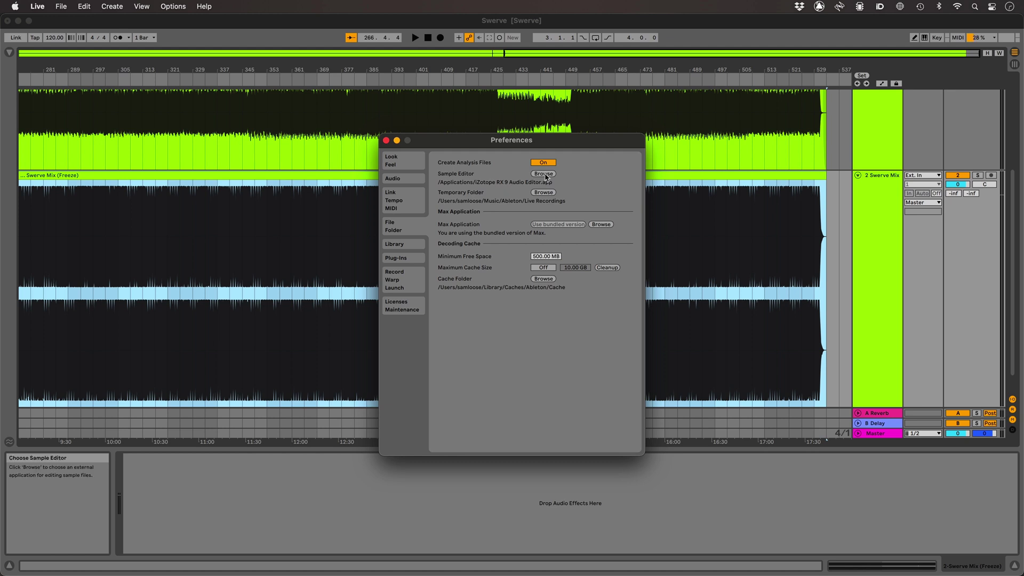
key("Escape")
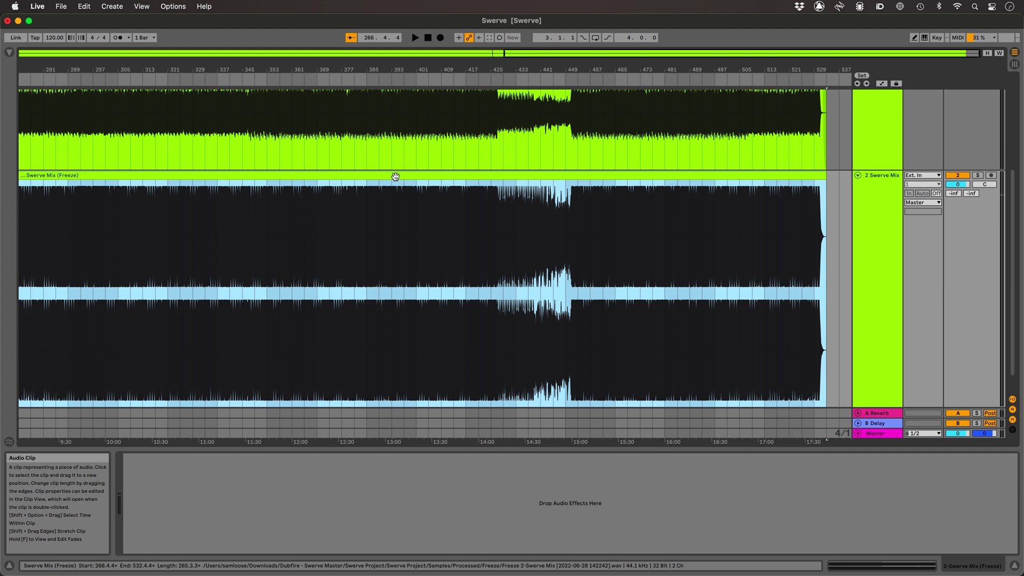
Step: Open the frozen clip's Clip View and launch its audio in iZotope RX 9 with Edit
double_click(394, 177)
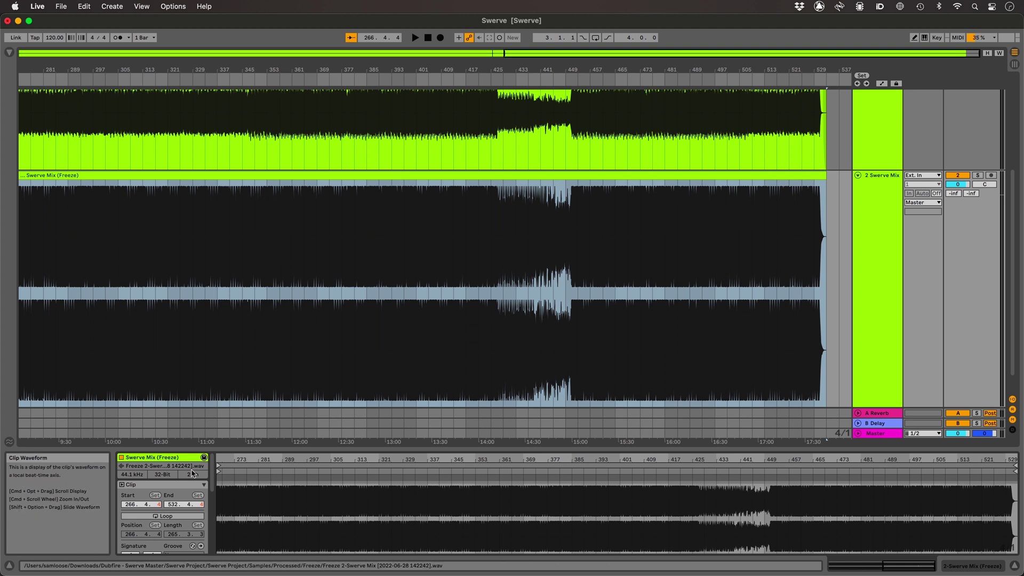
left_click_drag(214, 474, 214, 541)
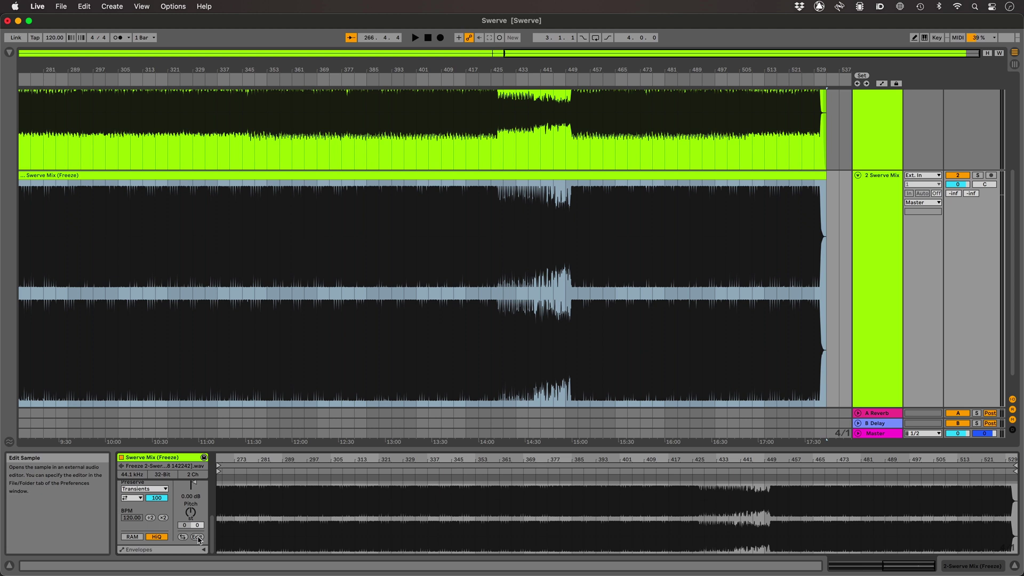
left_click(199, 538)
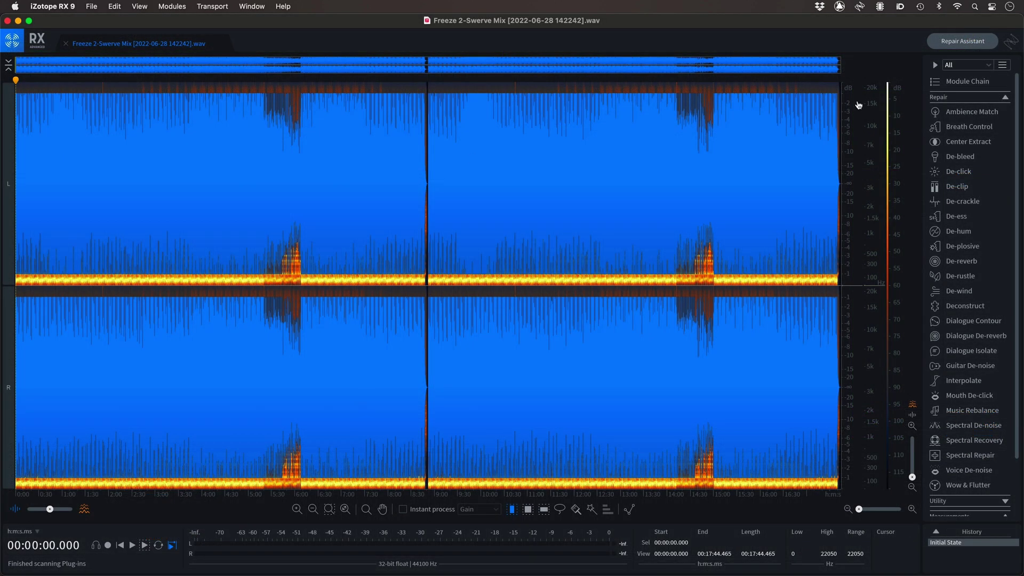
Step: Expand Measurements in RX 9 and run Waveform Stats on the frozen mix
left_click(1005, 97)
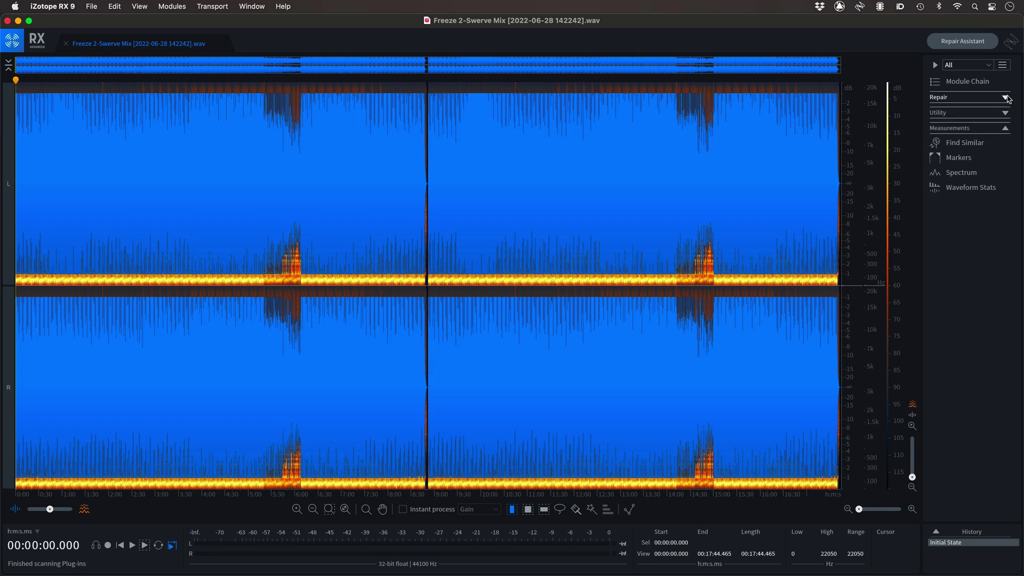
left_click(971, 188)
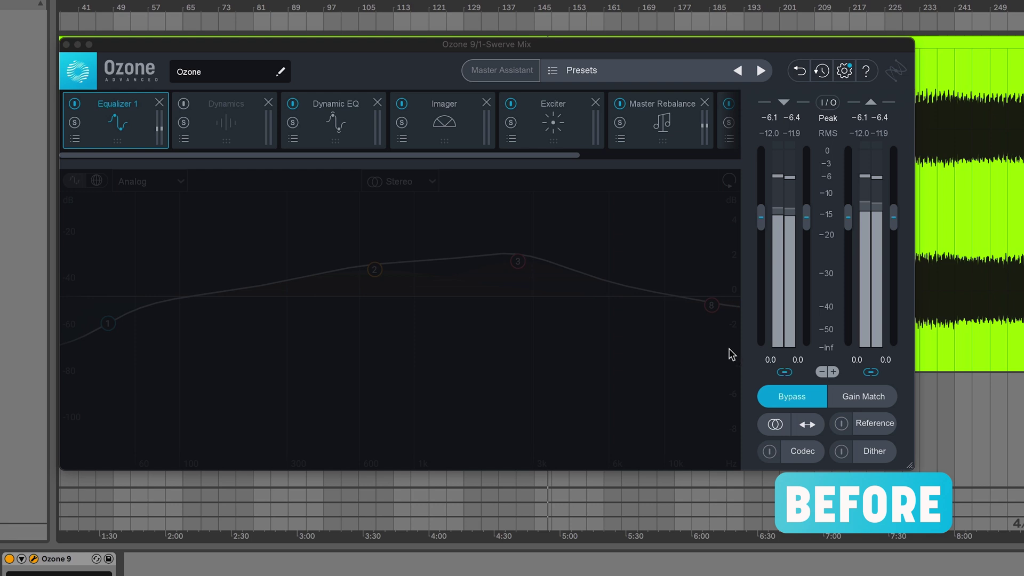
Step: Turn Ozone 9's bypass off so the Swerve Mix plays through the mastering chain
left_click(790, 399)
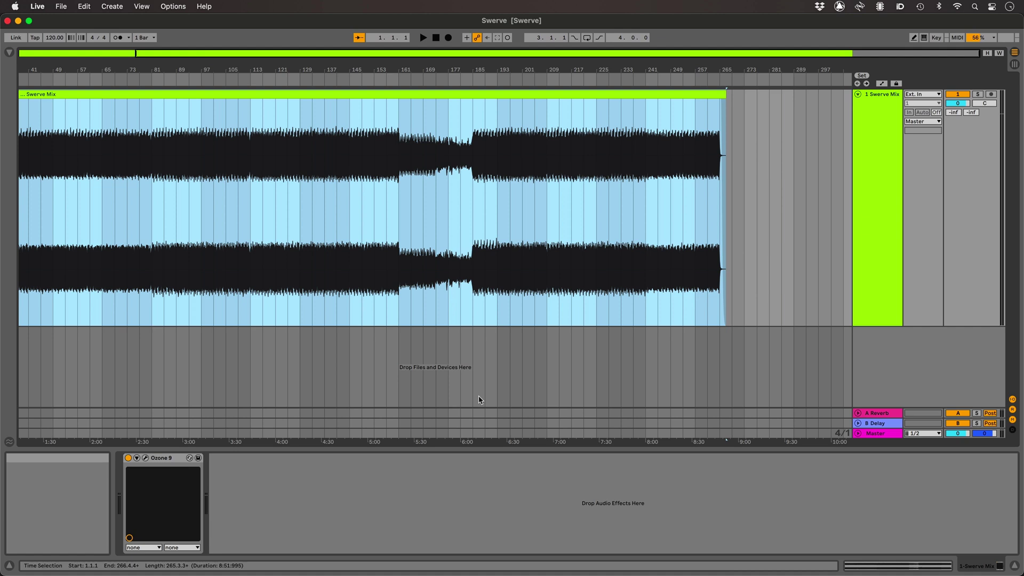
left_click(61, 7)
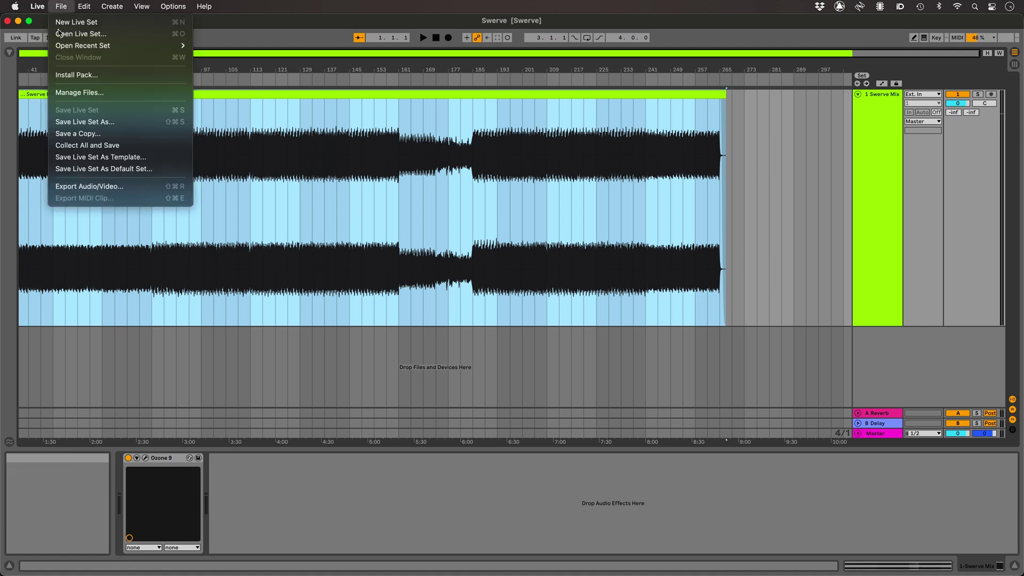
Step: Open the Export Audio/Video dialog from the File menu to export WAV and MP3
left_click(97, 187)
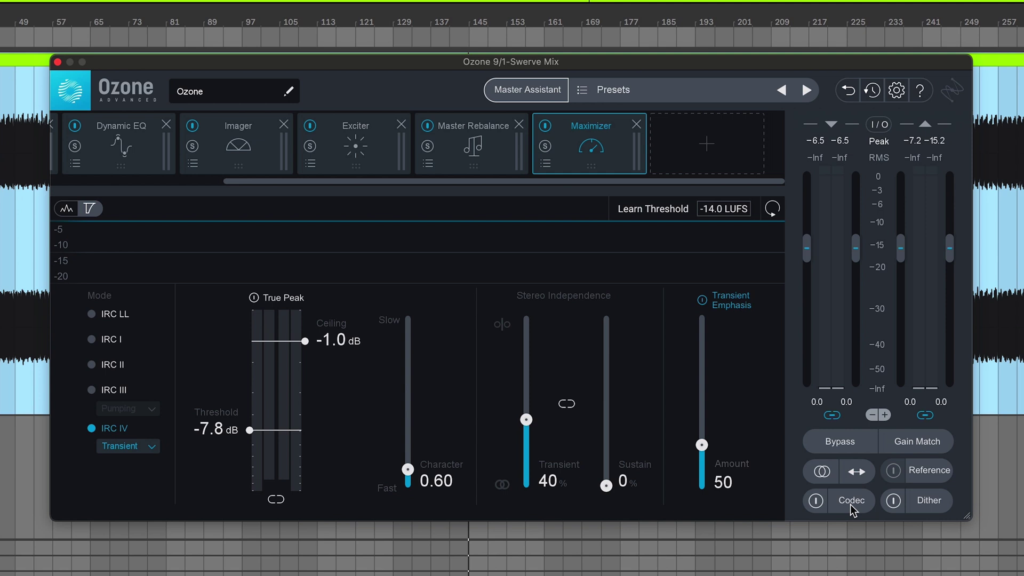
Step: Enable Ozone's 320 kbps MP3 codec preview with Solo Artifacts on, then start playback
left_click(850, 505)
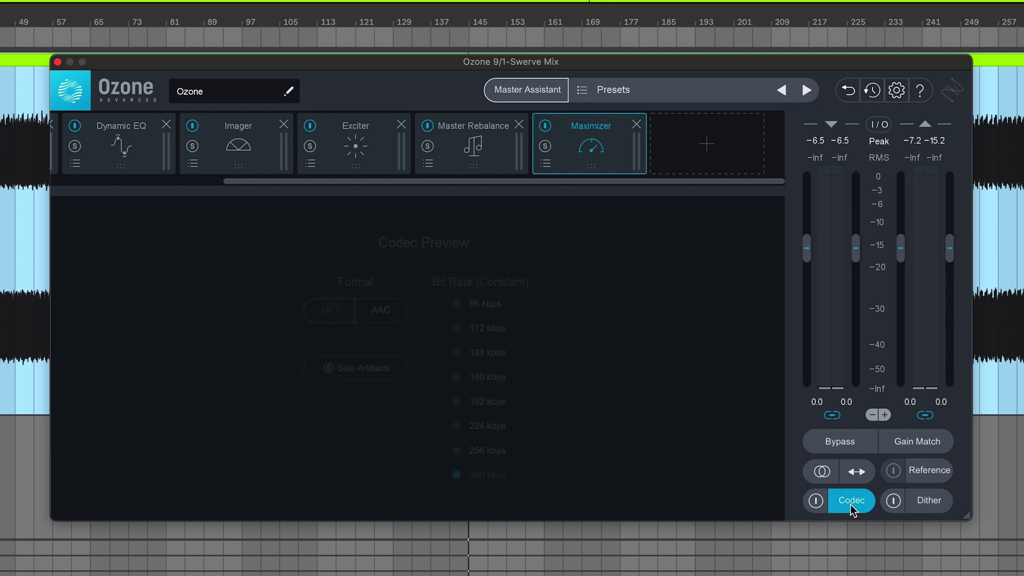
left_click(816, 501)
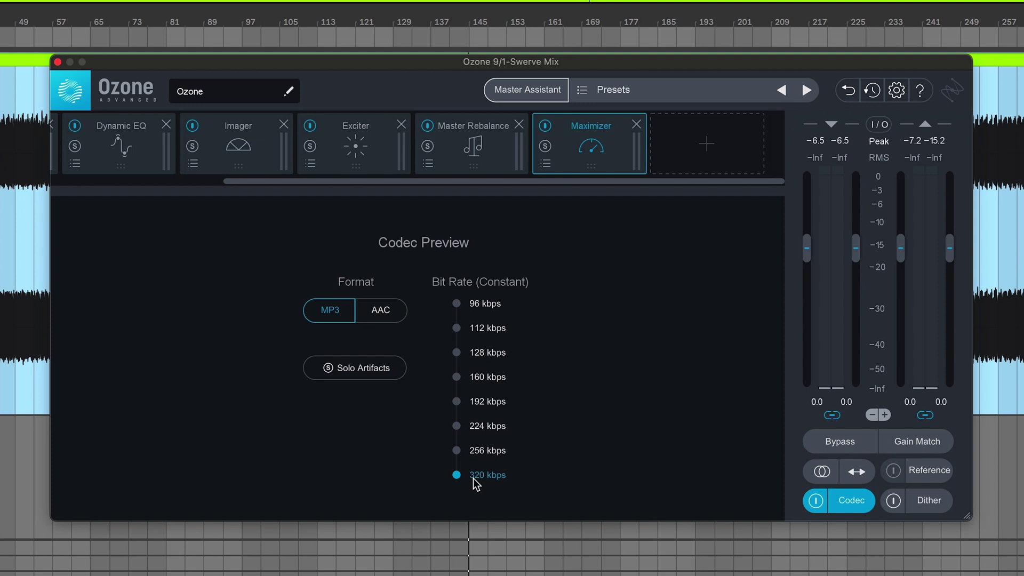
left_click(347, 371)
left_click(470, 40)
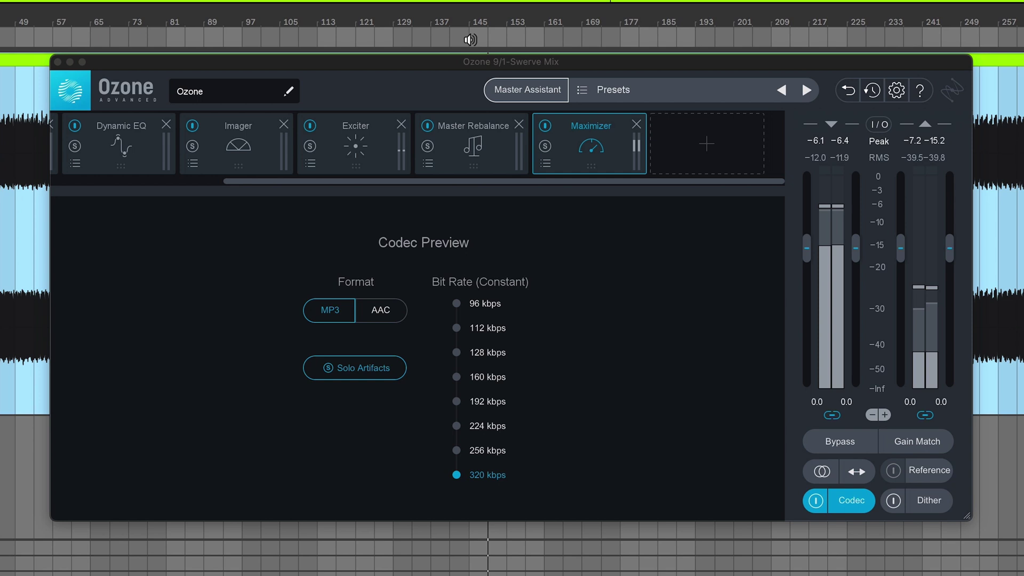
left_click(458, 353)
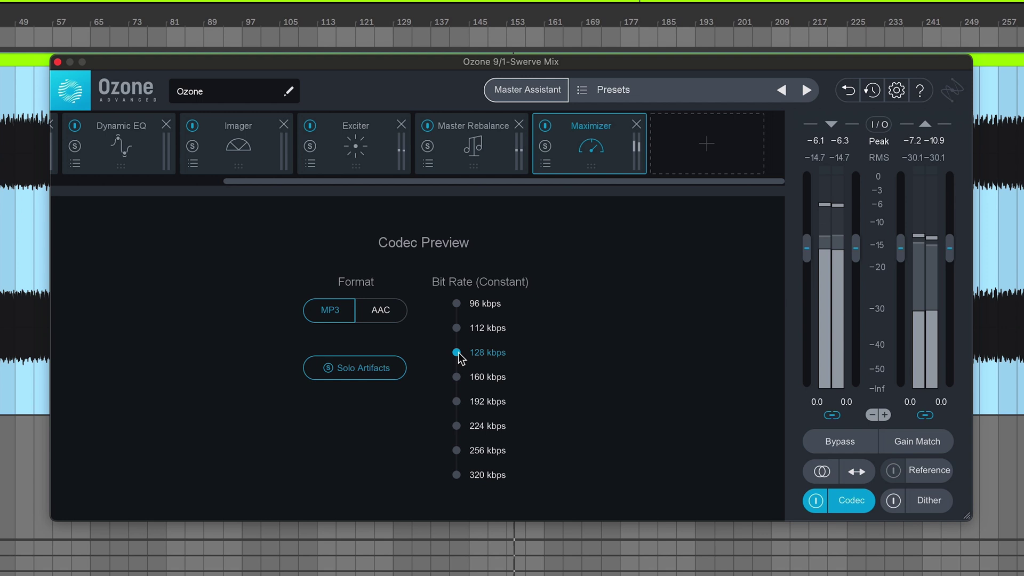
left_click(457, 475)
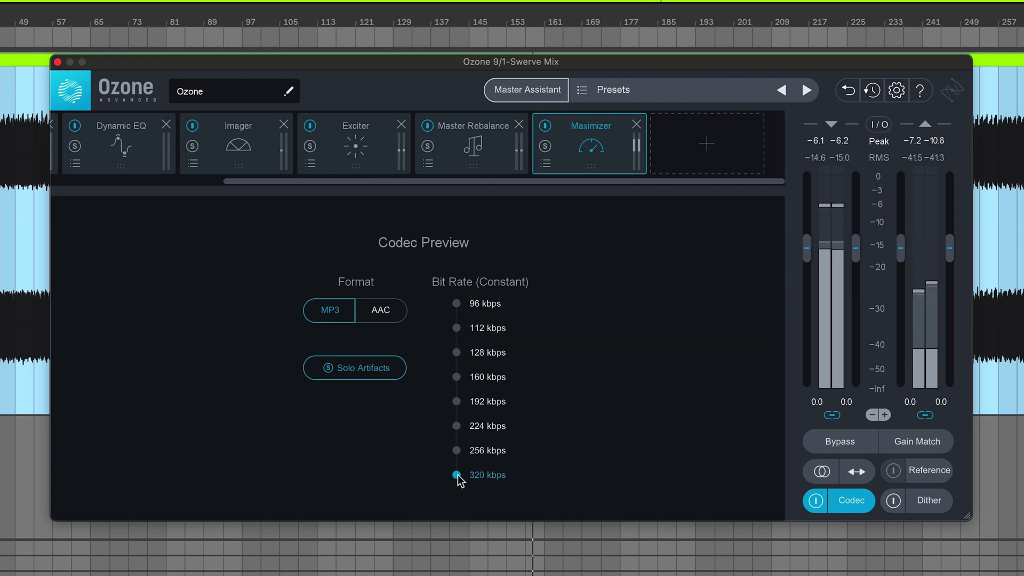